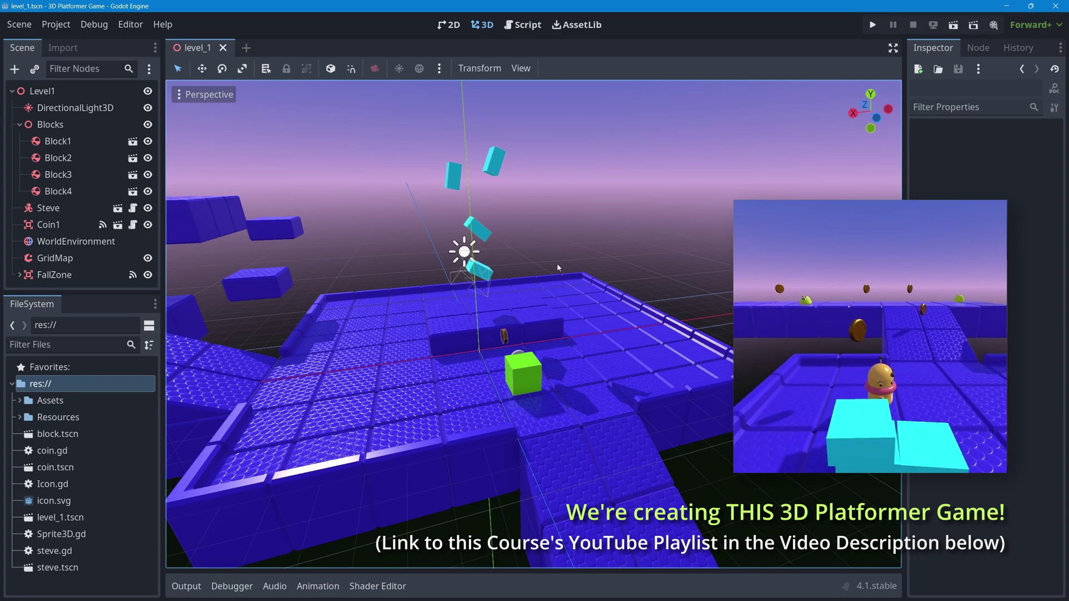
Move Block1 sideways in the level so that it hangs directly above the coin.
left_click(57, 141)
middle_click_drag(390, 245, 475, 266)
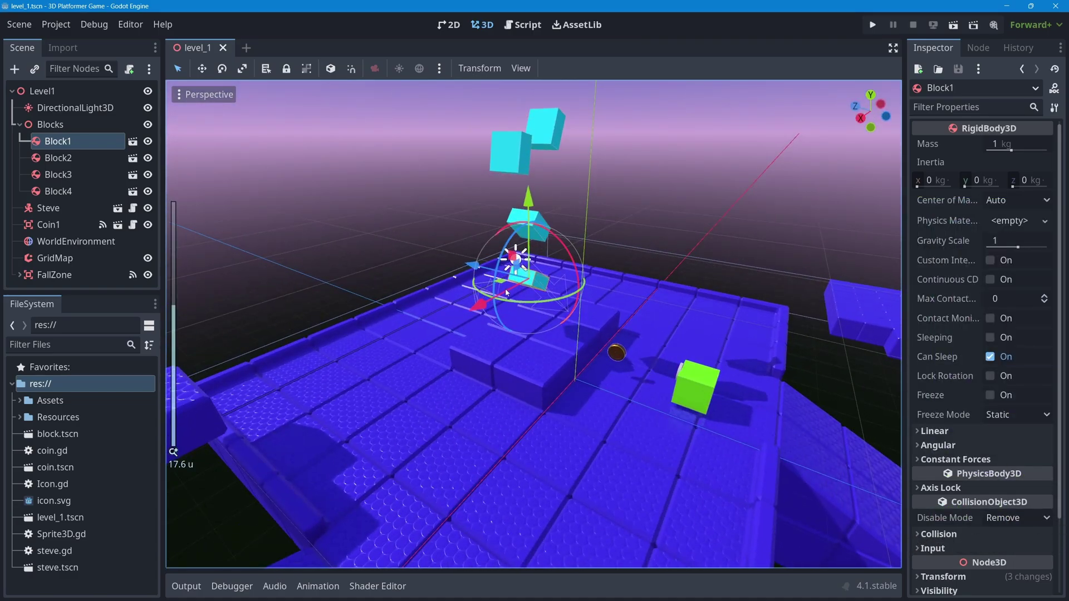
left_click_drag(475, 267, 569, 291)
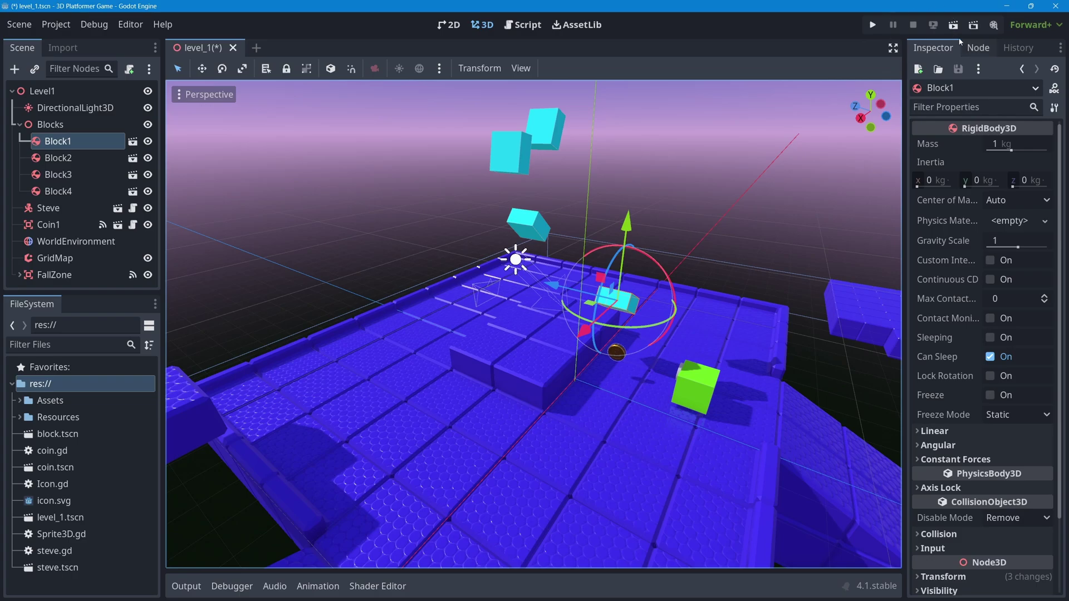
middle_click_drag(539, 324, 557, 252)
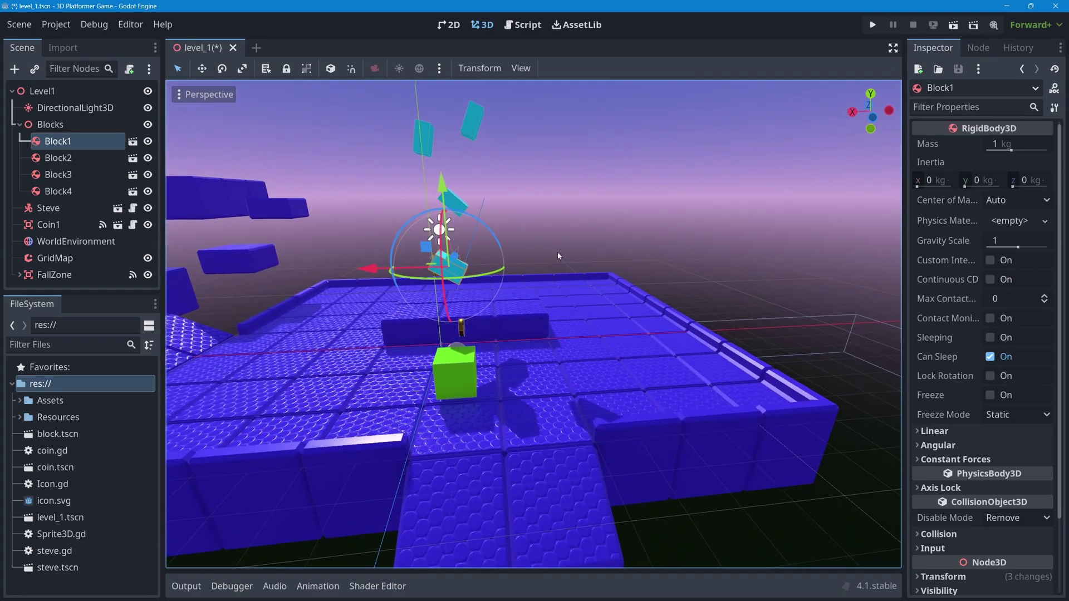
left_click_drag(372, 269, 384, 282)
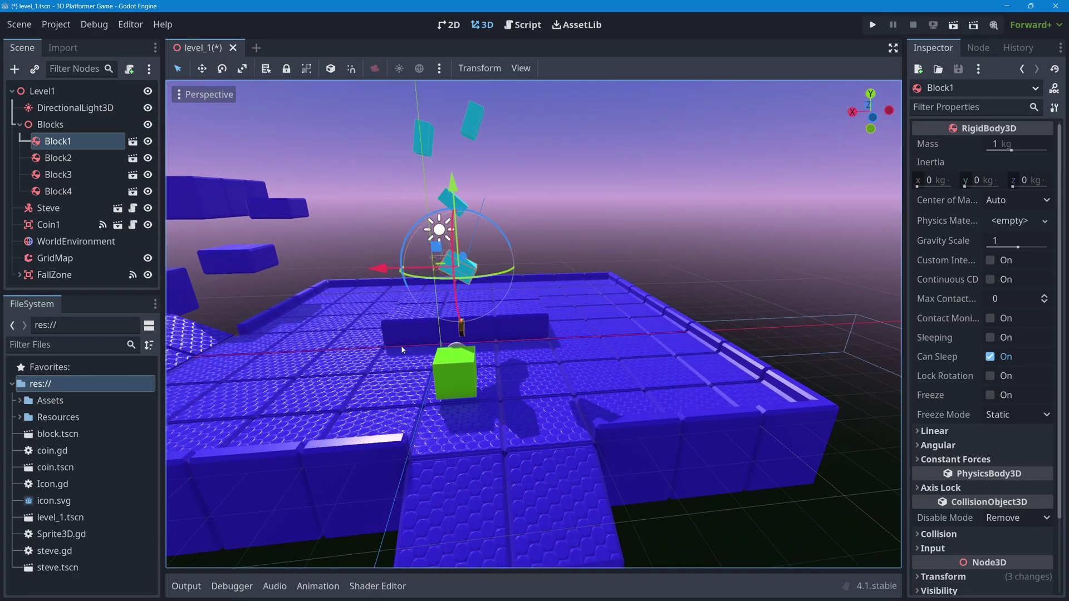
Run the current scene to test how the falling block interacts with the coin, and close the game and its output log.
left_click(958, 27)
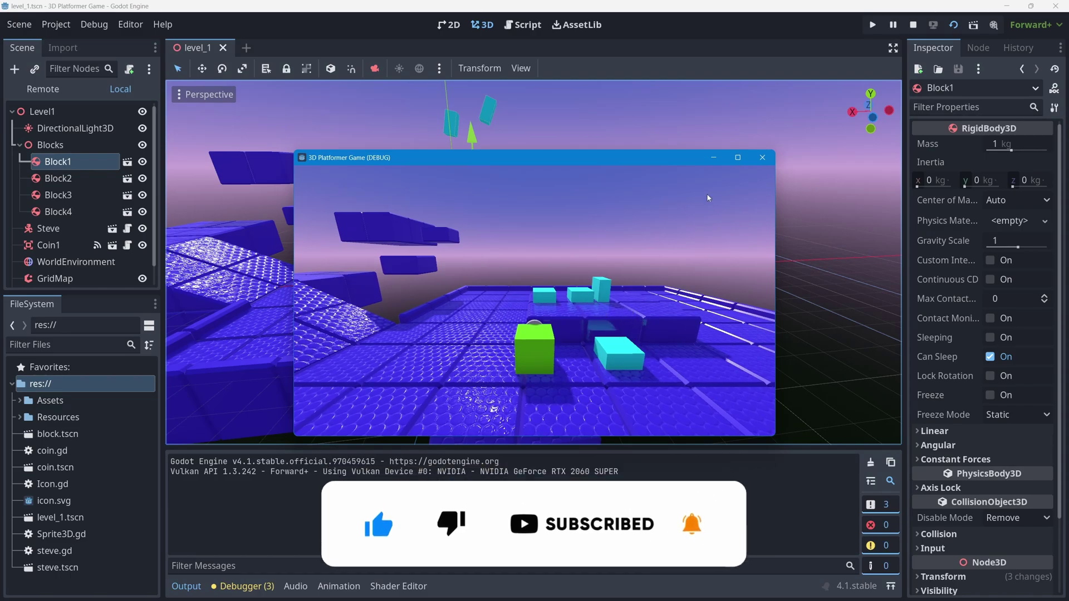
left_click(763, 160)
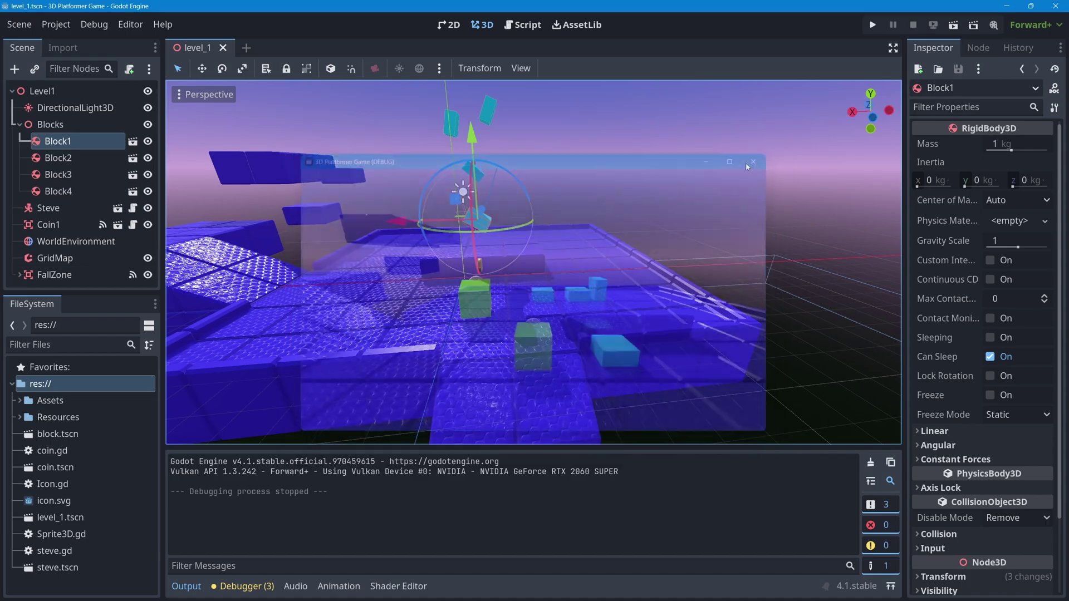
left_click(186, 587)
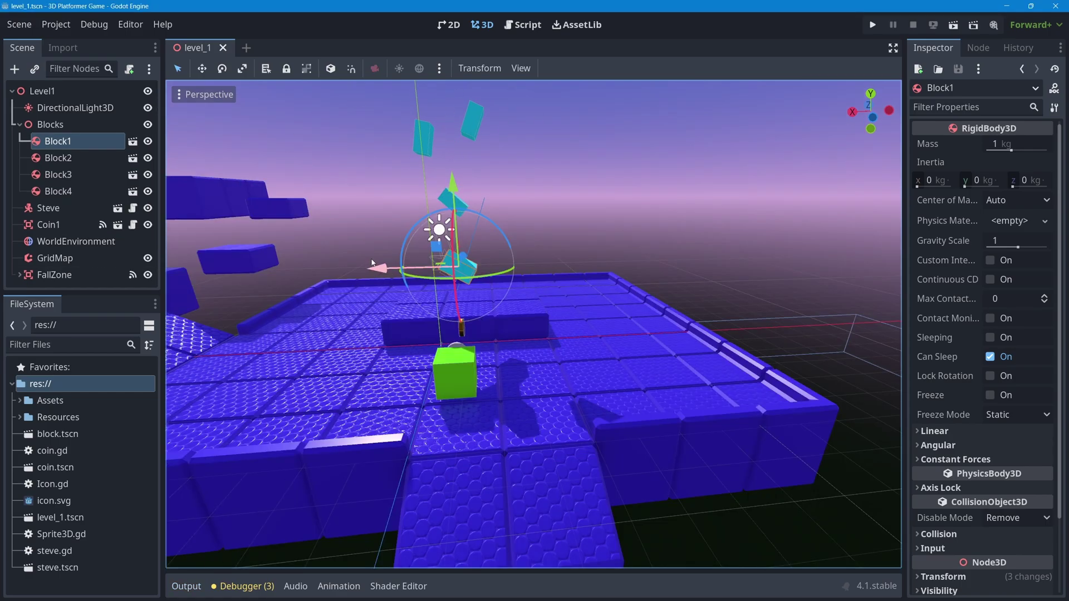
Move Block1 along the X axis until it hangs over empty space beyond the main platform's edge.
left_click_drag(382, 272, 731, 247)
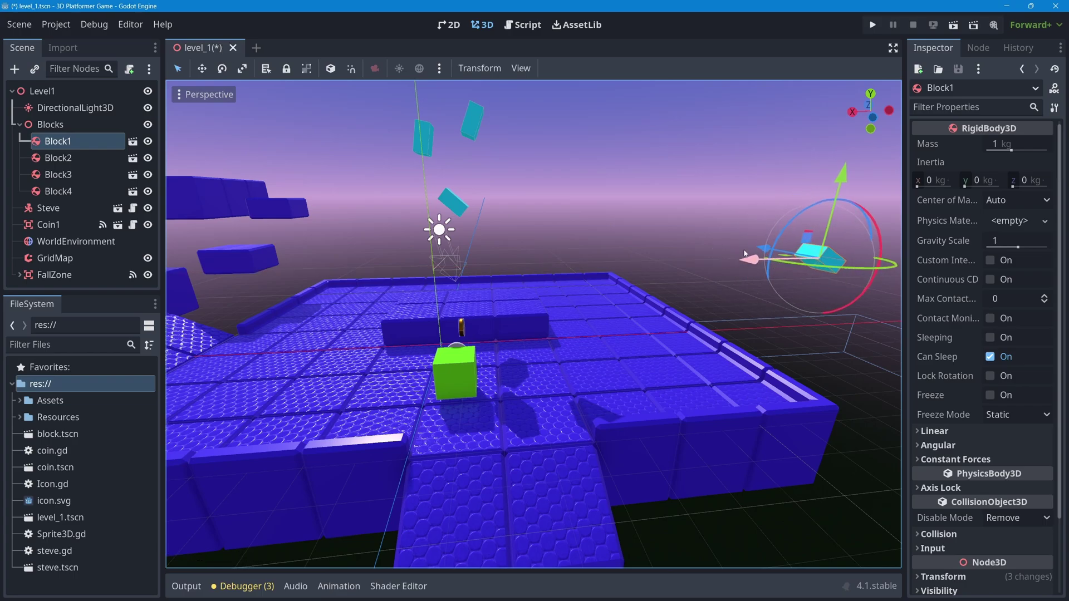
scroll(731, 247, "down", 3)
middle_click_drag(722, 260, 657, 312)
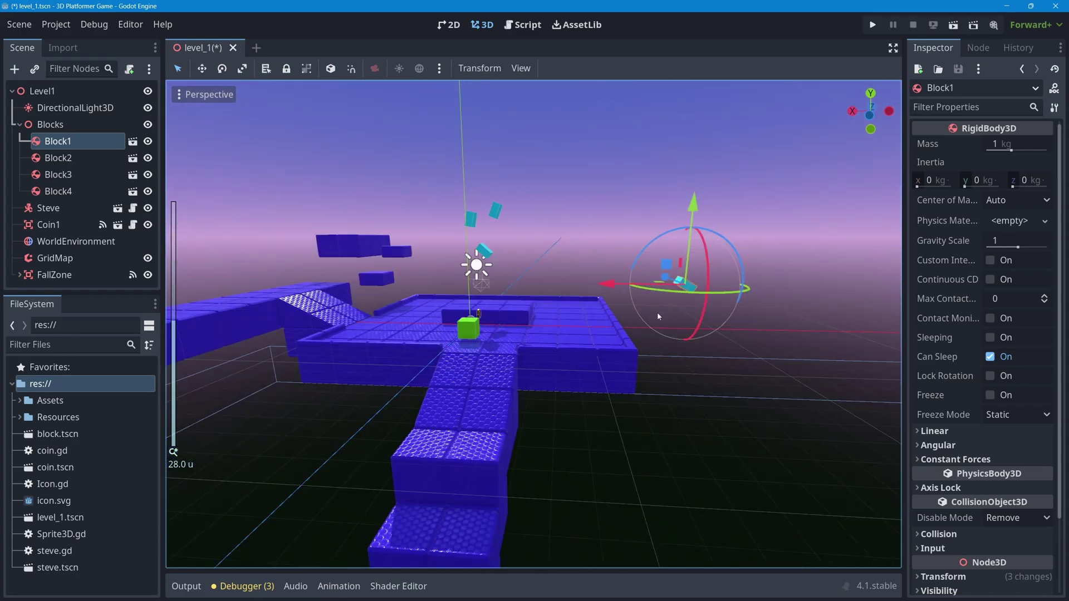
scroll(637, 395, "down", 2)
scroll(637, 393, "down", 4)
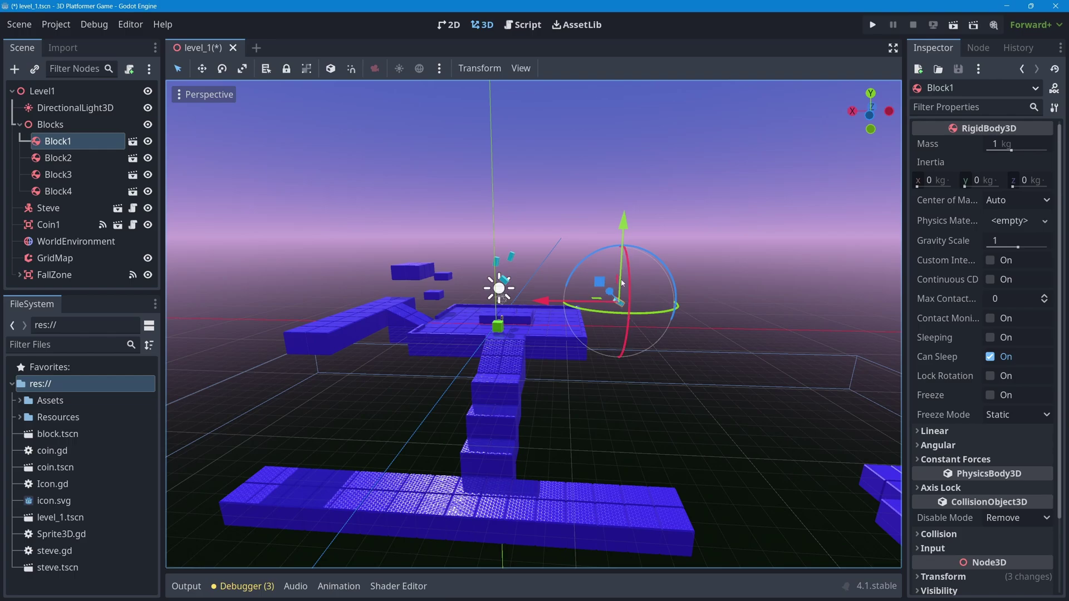
Run the current scene to test Block1 falling past the platform into the fall zone, and close the game and its output log.
left_click(953, 25)
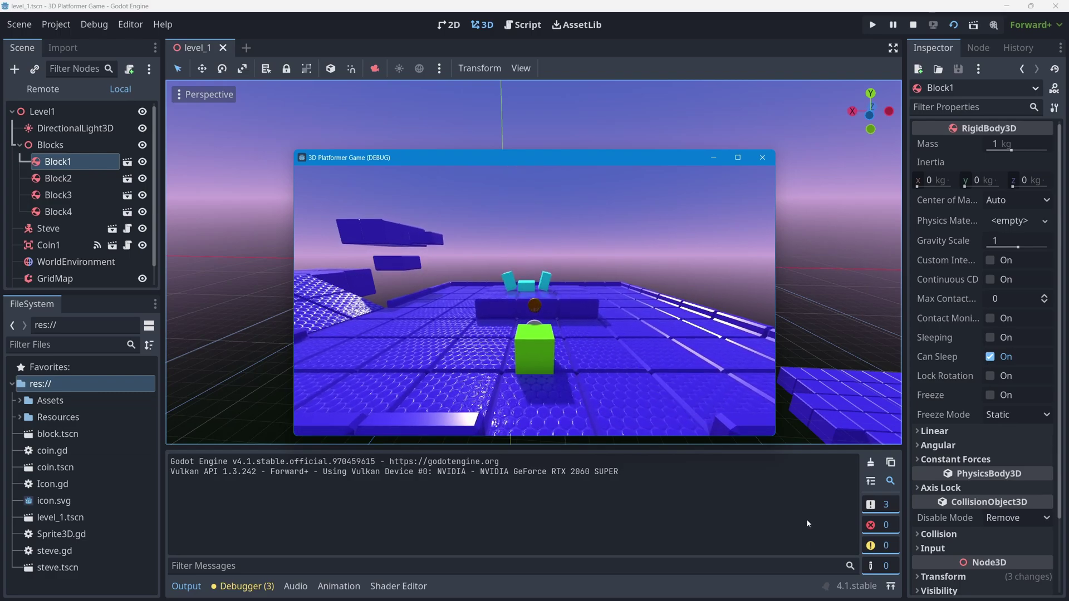
left_click(762, 158)
left_click(187, 586)
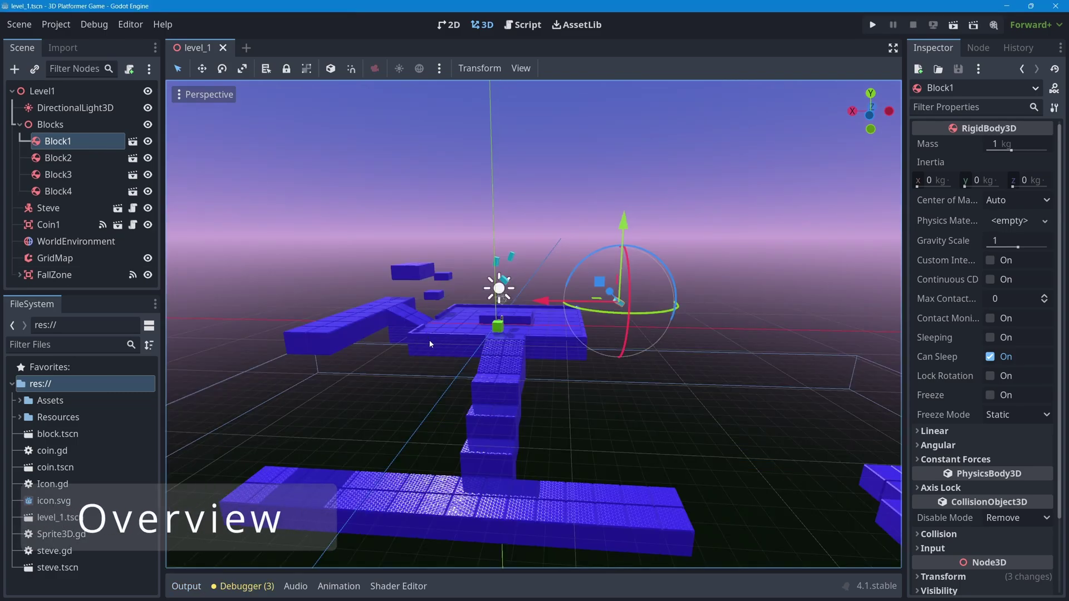
Show Steve's collision layer and mask properties and widen the inspector to reveal more layer numbers.
middle_click_drag(432, 347, 299, 356)
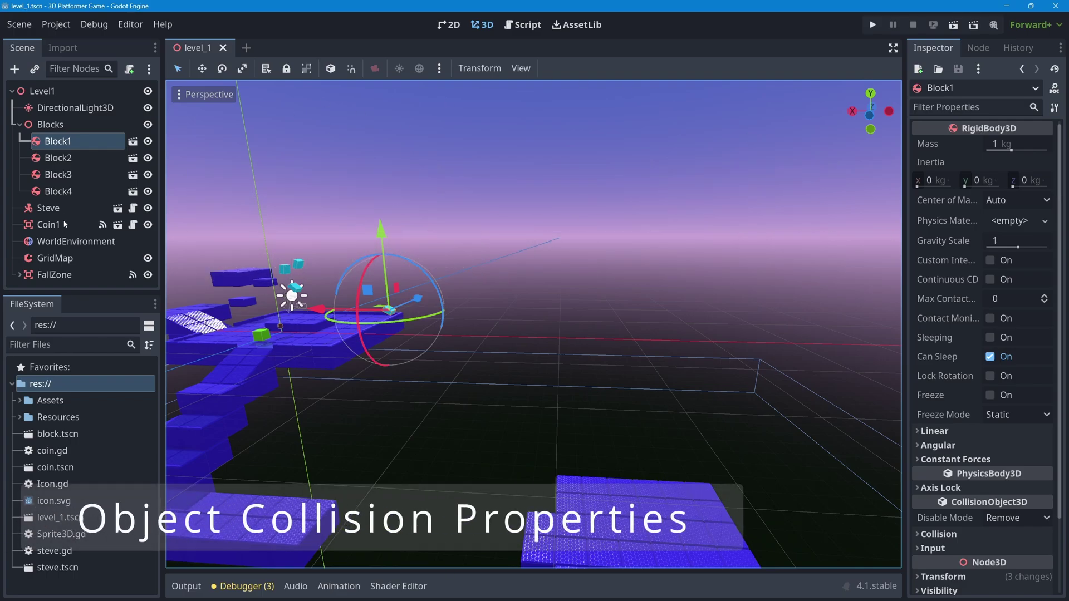
left_click(48, 207)
middle_click_drag(301, 290, 321, 322)
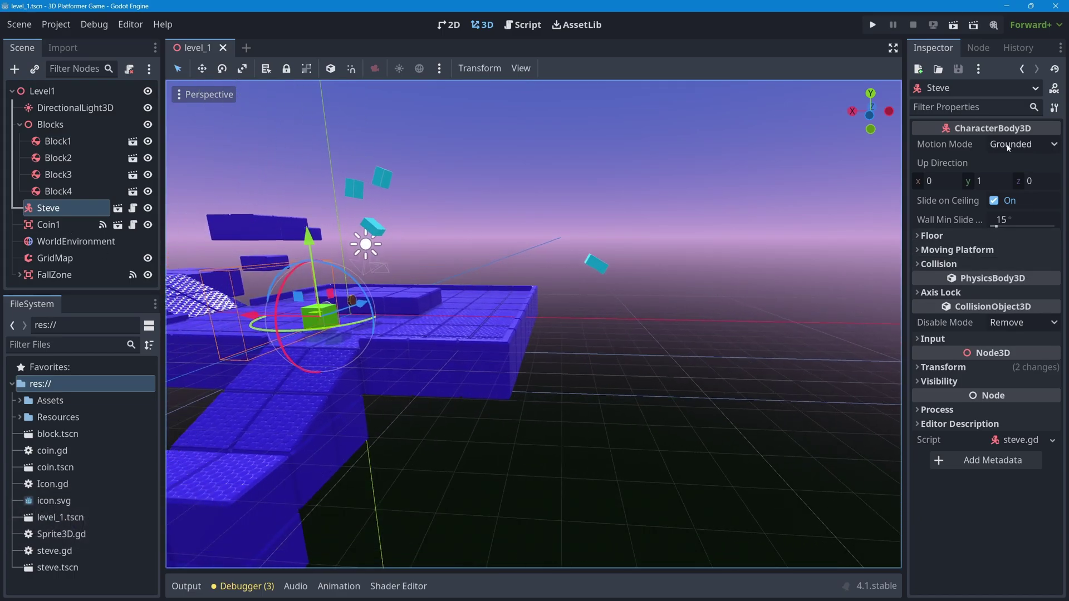
left_click(927, 264)
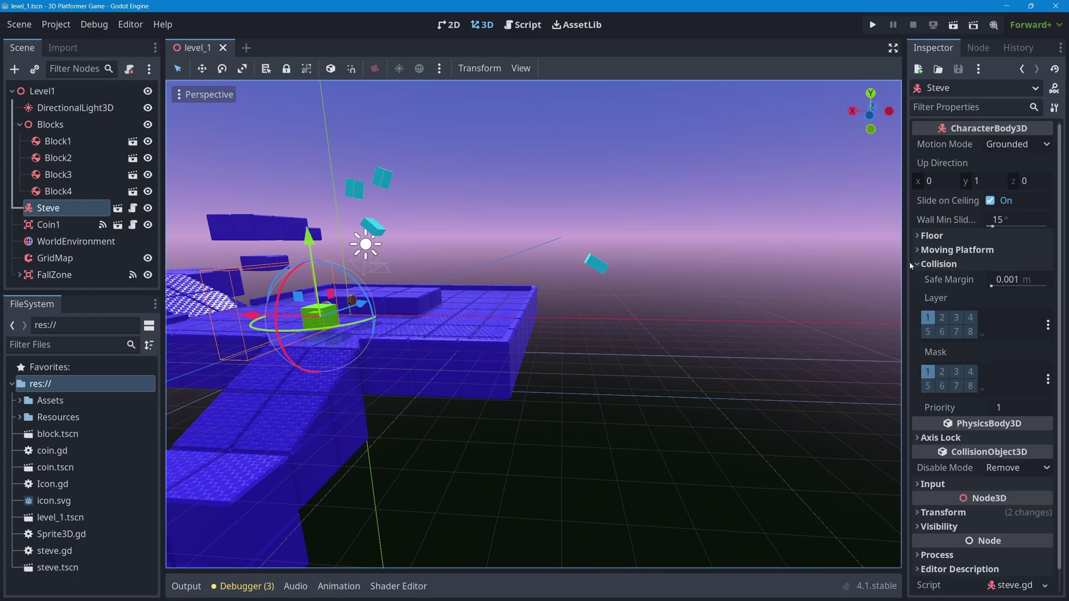
left_click_drag(898, 268, 806, 265)
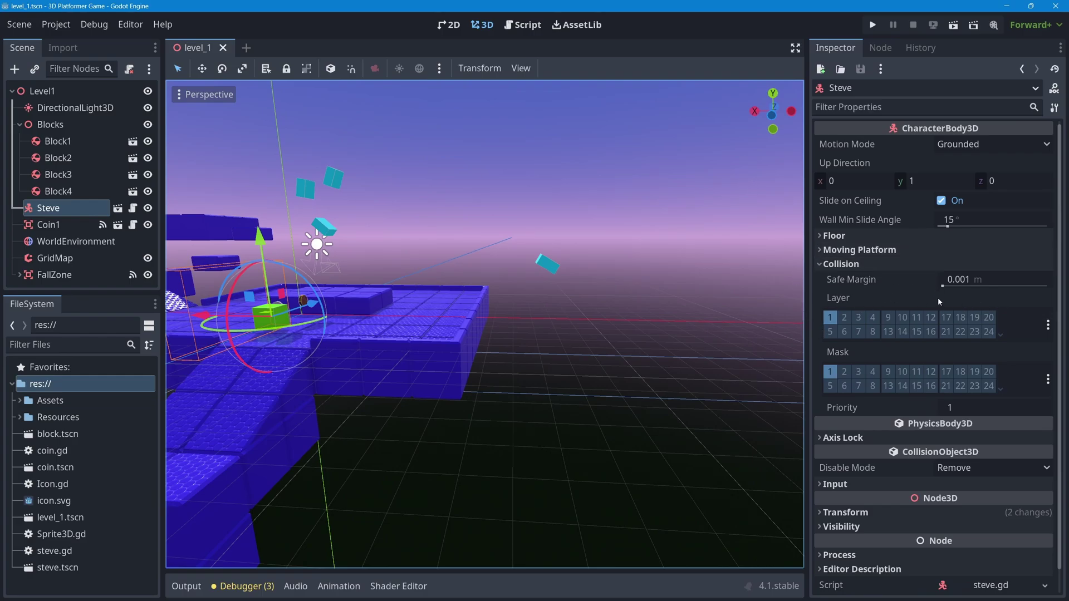
left_click(885, 322)
left_click(886, 322)
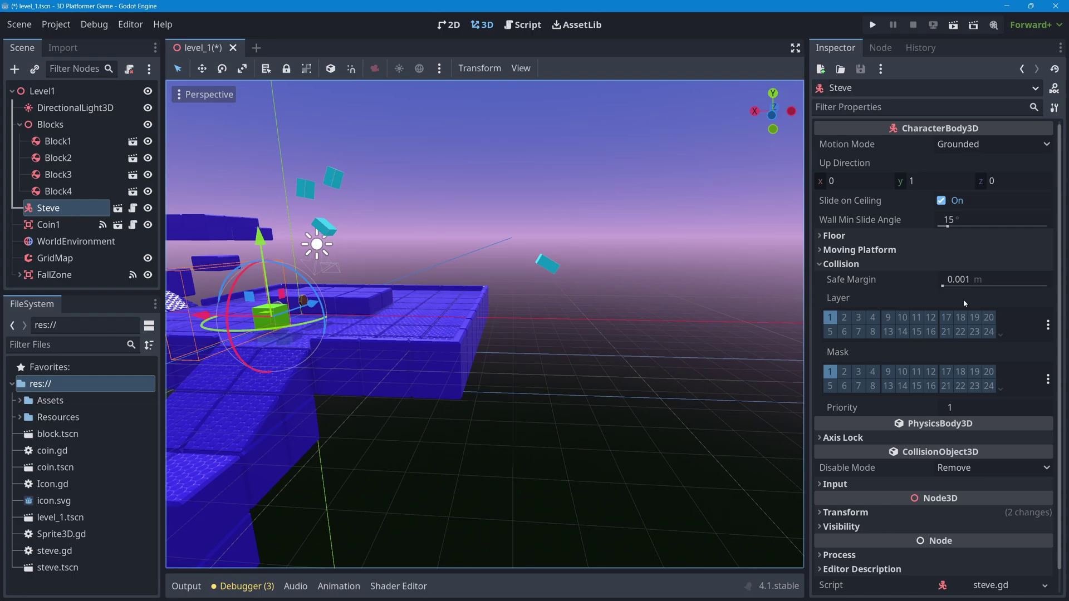
mouse_move(964, 302)
Examine the collision layer and mask settings of Block1 and of the GridMap.
left_click(55, 142)
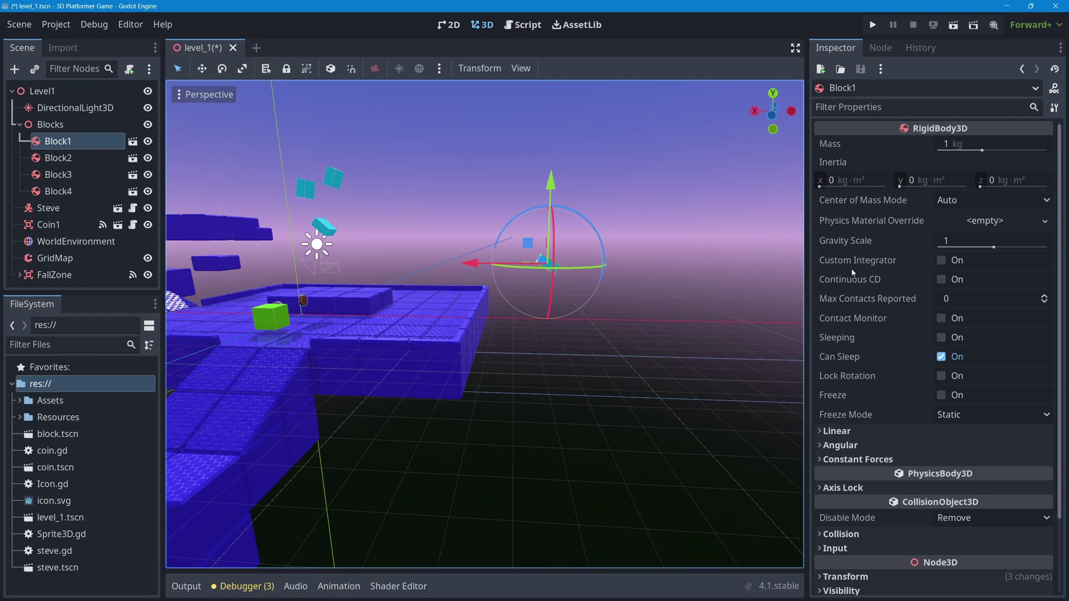
scroll(885, 264, "down", 3)
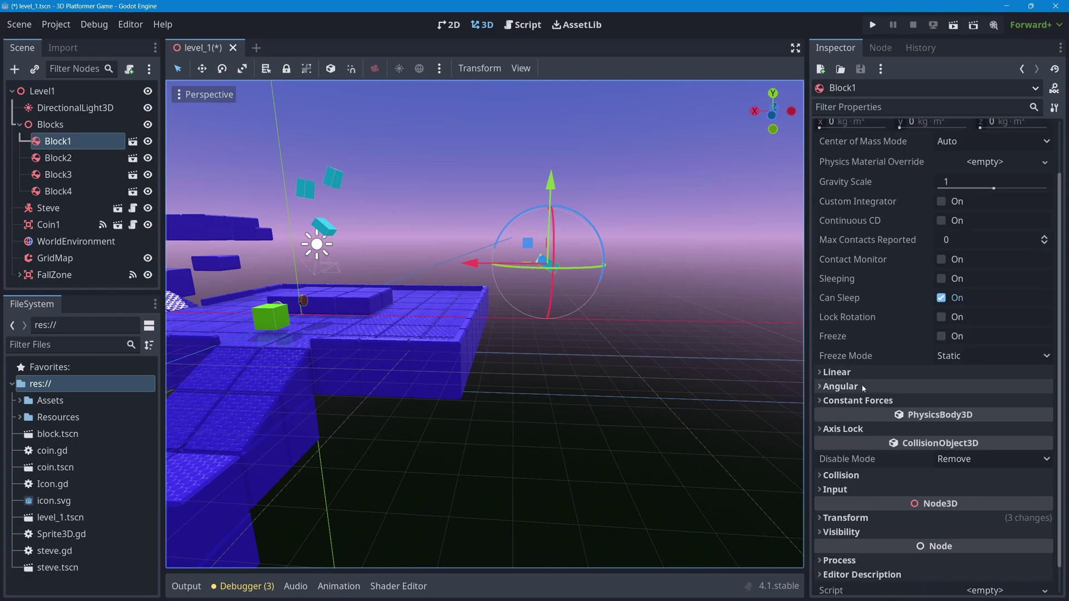
left_click(841, 449)
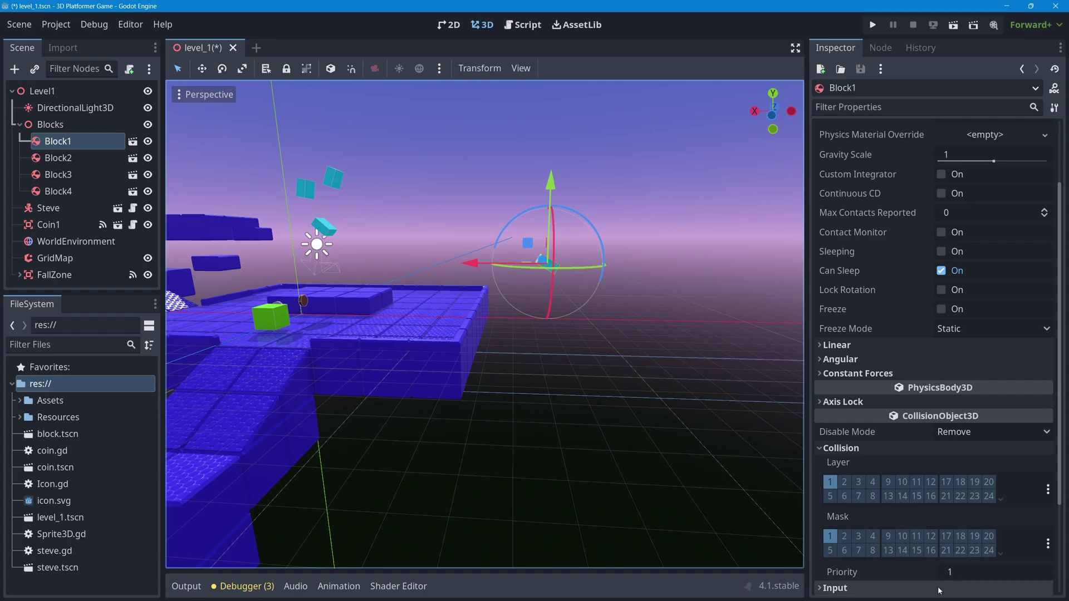
left_click(54, 258)
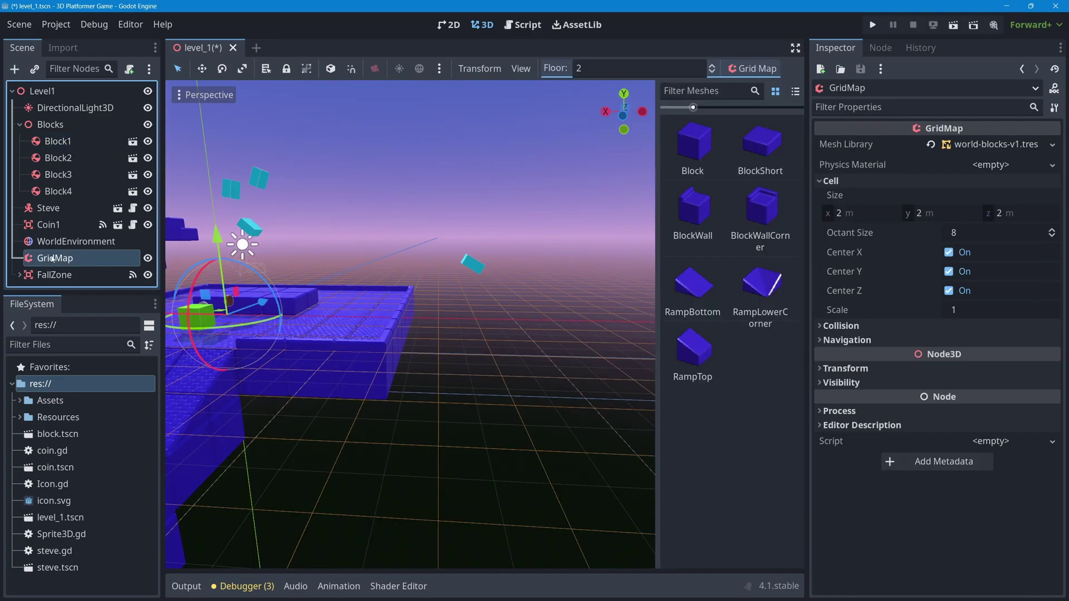
left_click(827, 329)
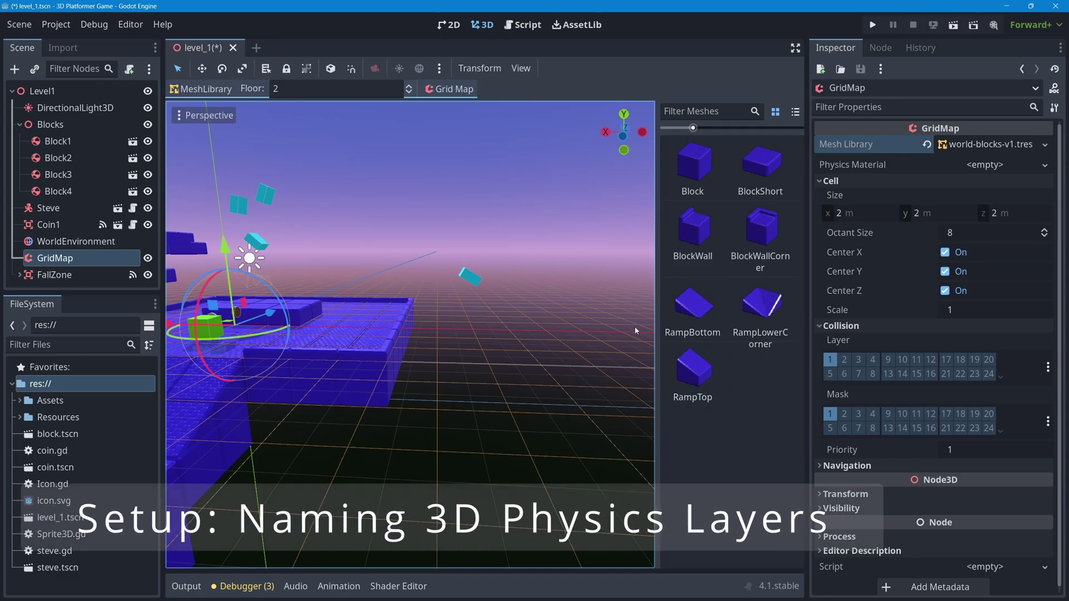
Open the 3D Physics layer names in the project settings.
left_click(56, 25)
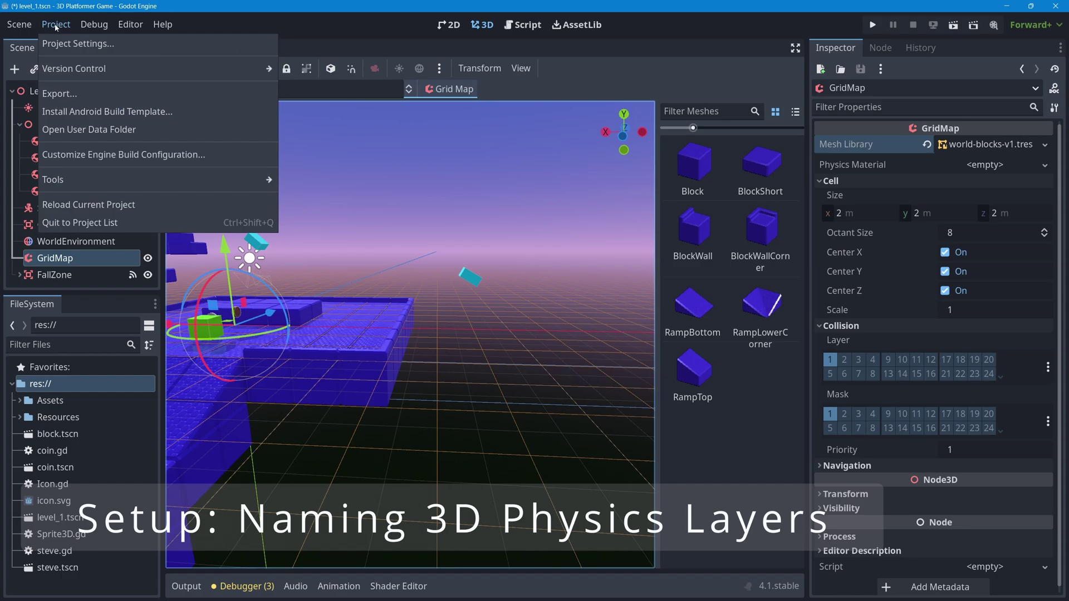
left_click(79, 45)
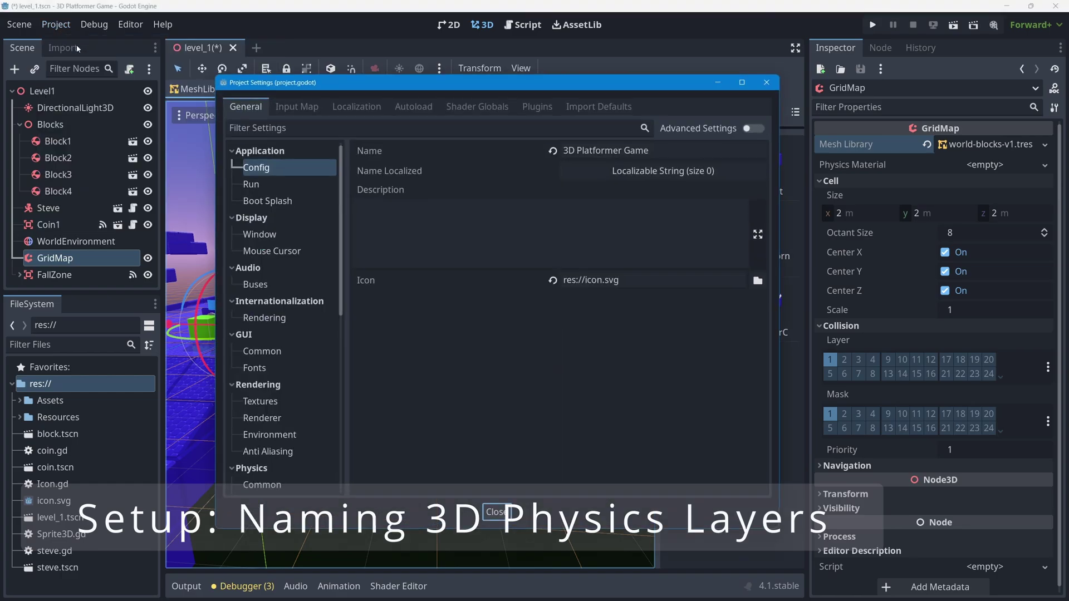
left_click(296, 106)
left_click(249, 107)
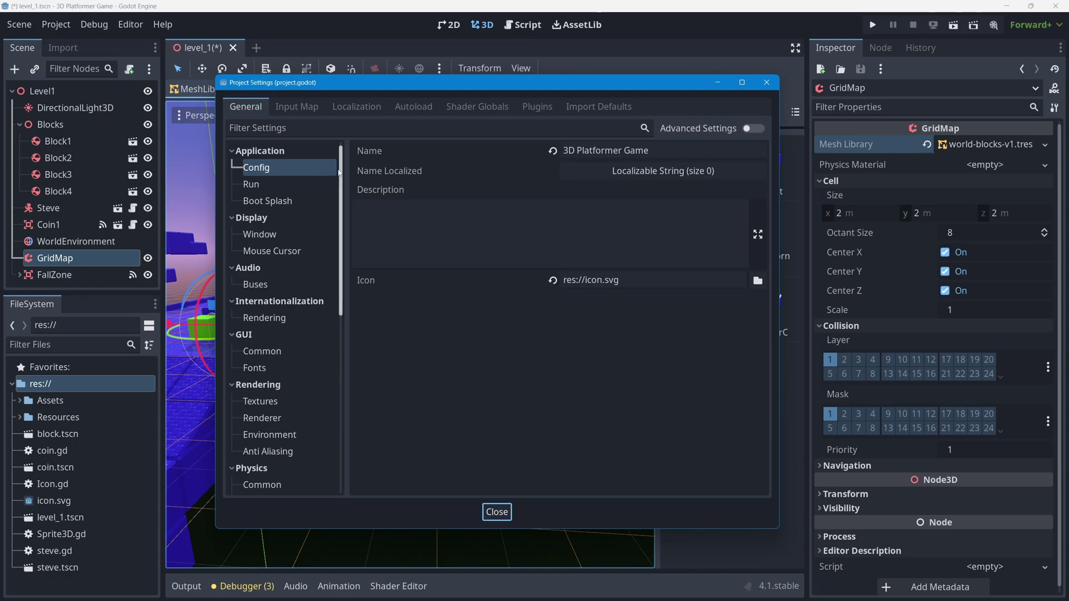
left_click_drag(339, 173, 332, 313)
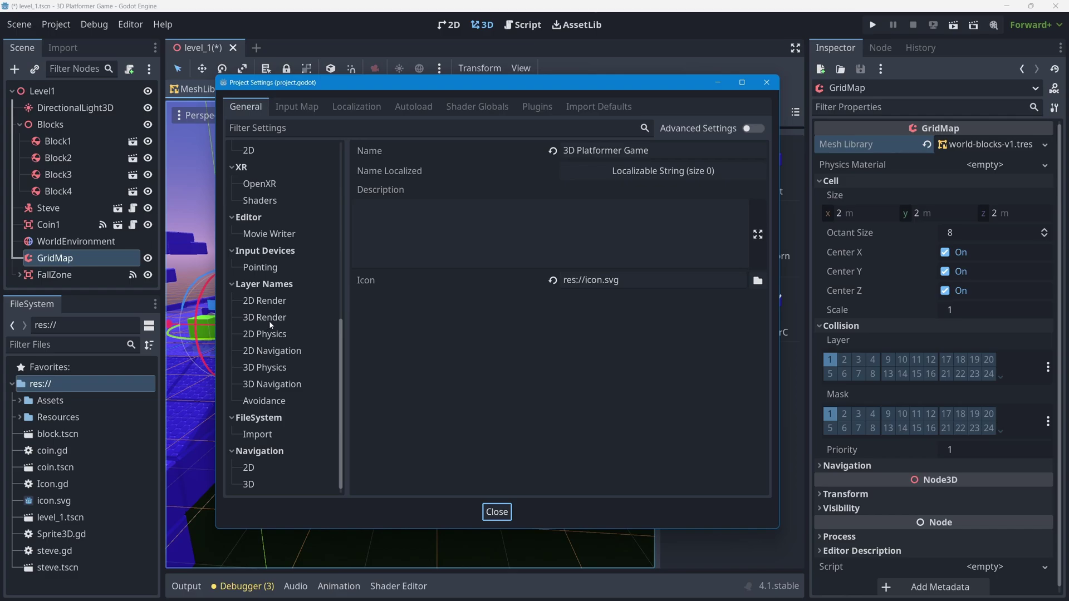
left_click(269, 368)
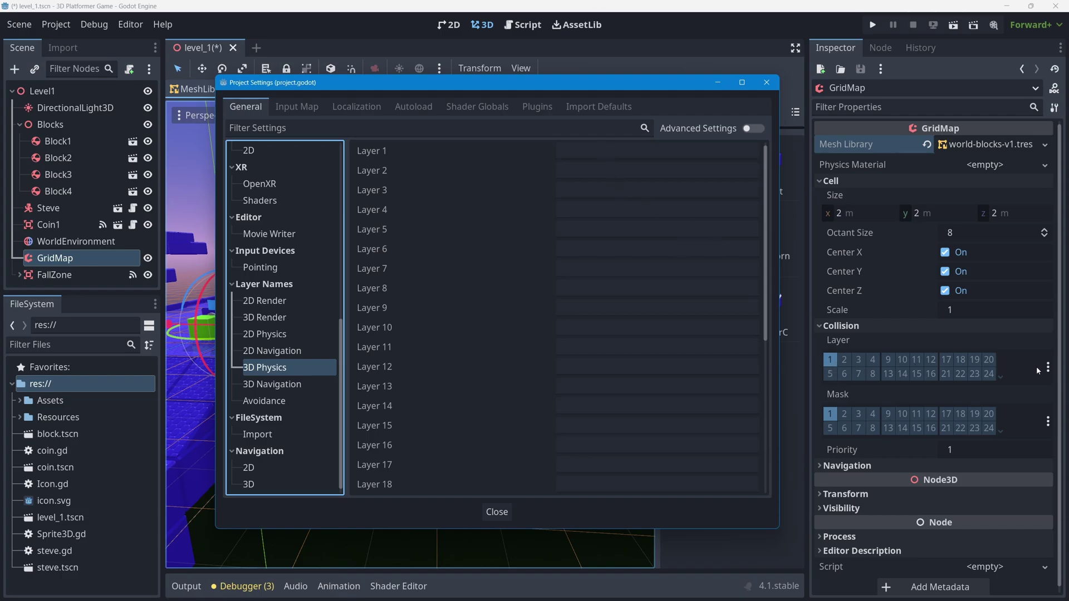
Name 3D physics layers 1 to 5 as player, ground, item, enemy and fallzone.
left_click(573, 150)
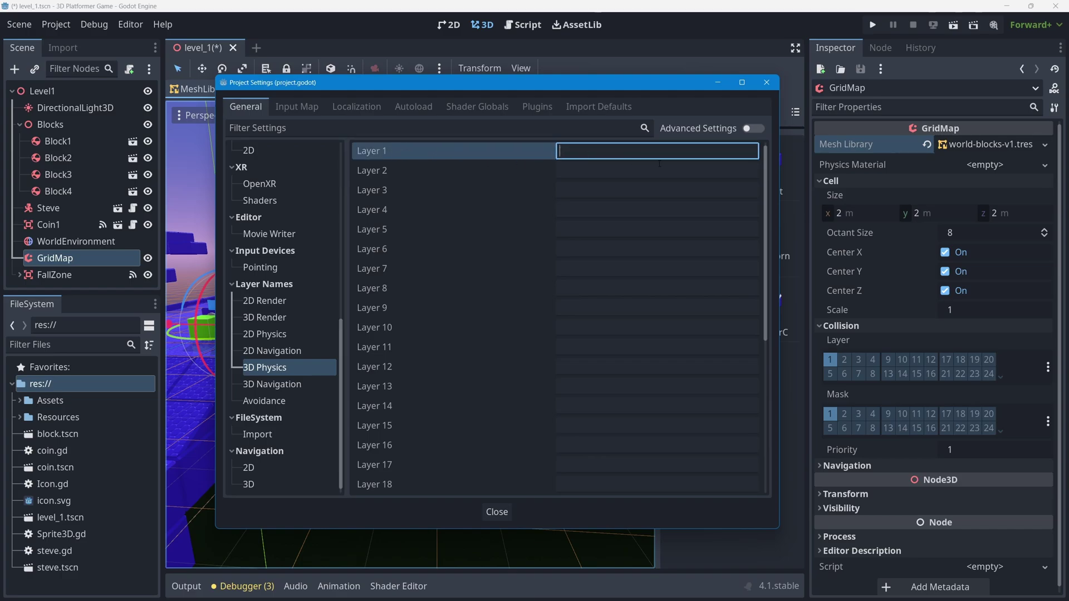
type("player")
left_click(576, 169)
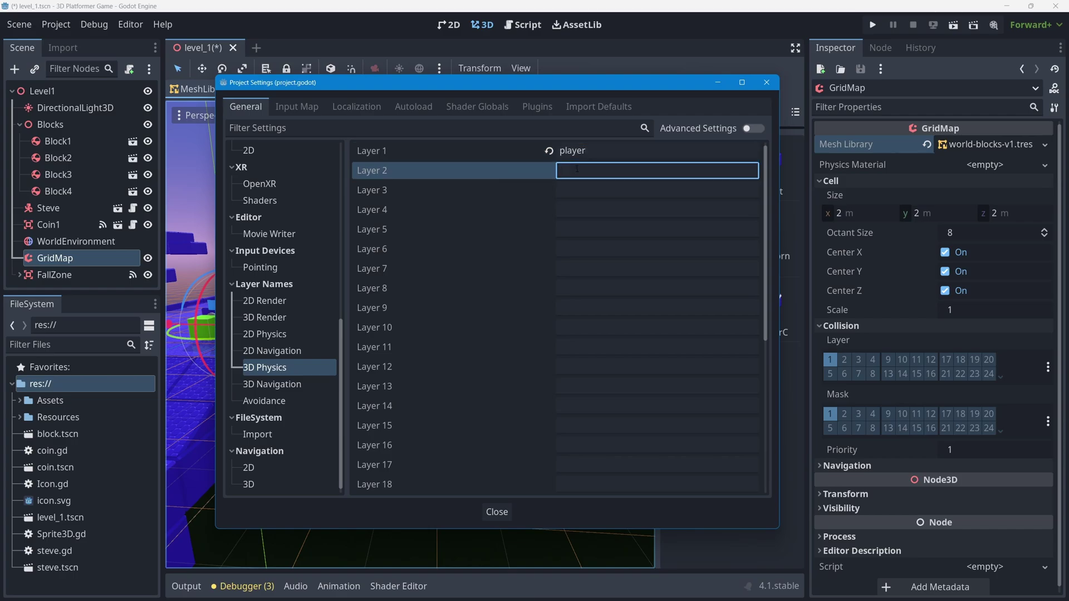
type("ground")
left_click(592, 187)
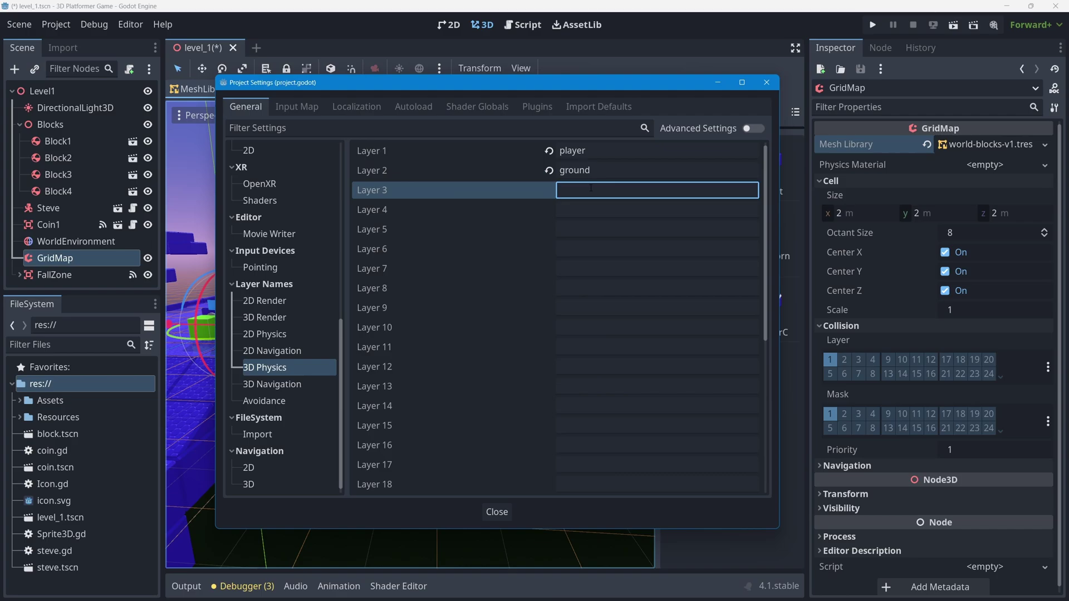
type("item")
left_click(580, 211)
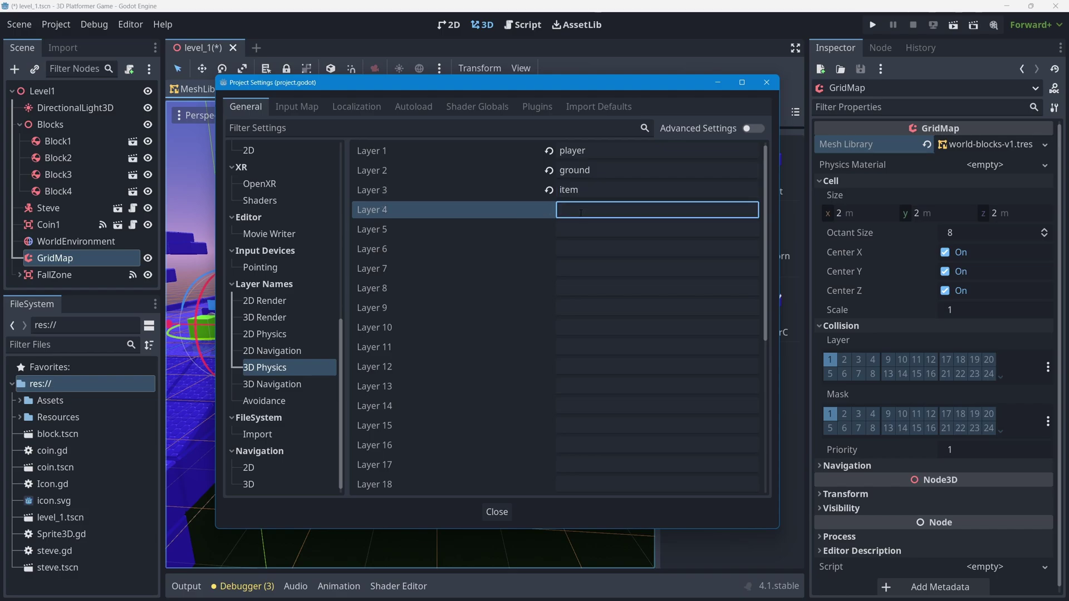
type("enemyt")
left_click(589, 228)
type("fallzone")
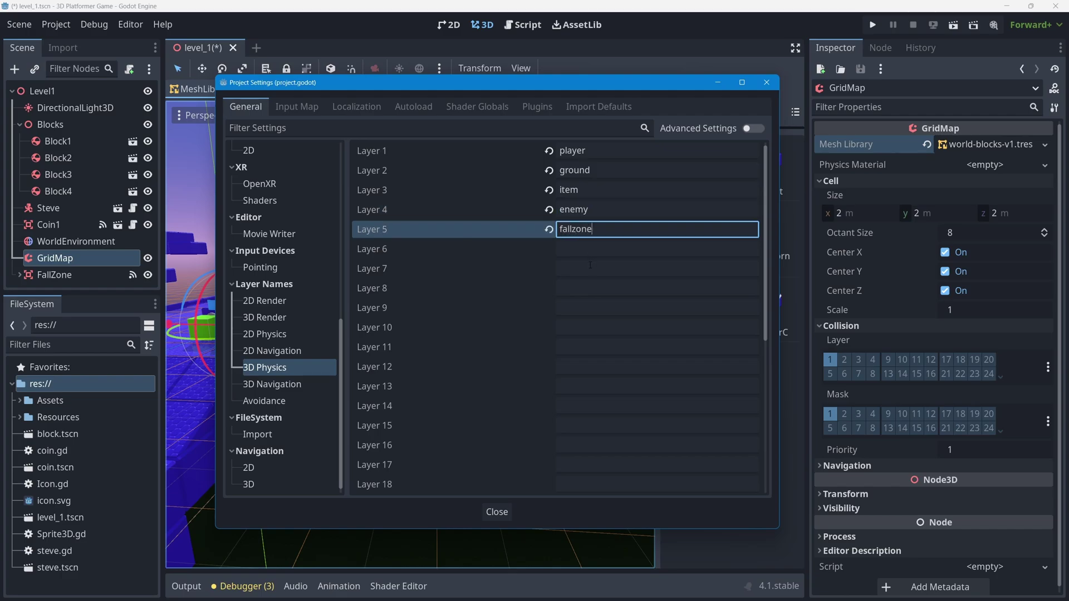
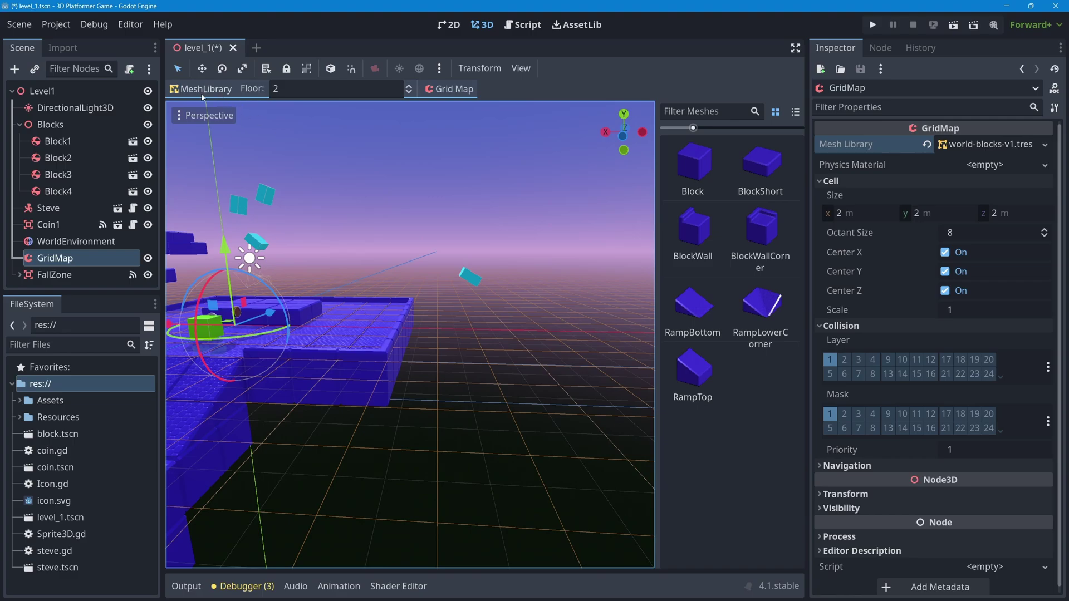
Open Steve's own scene from level_1 and expand the collision properties of its root node.
left_click(49, 210)
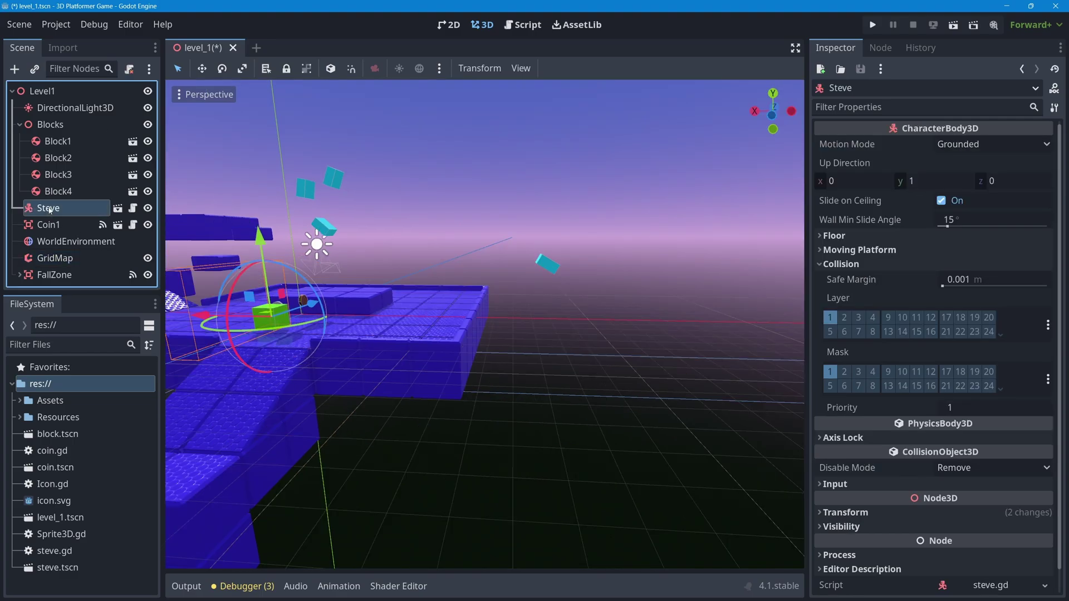
key("f")
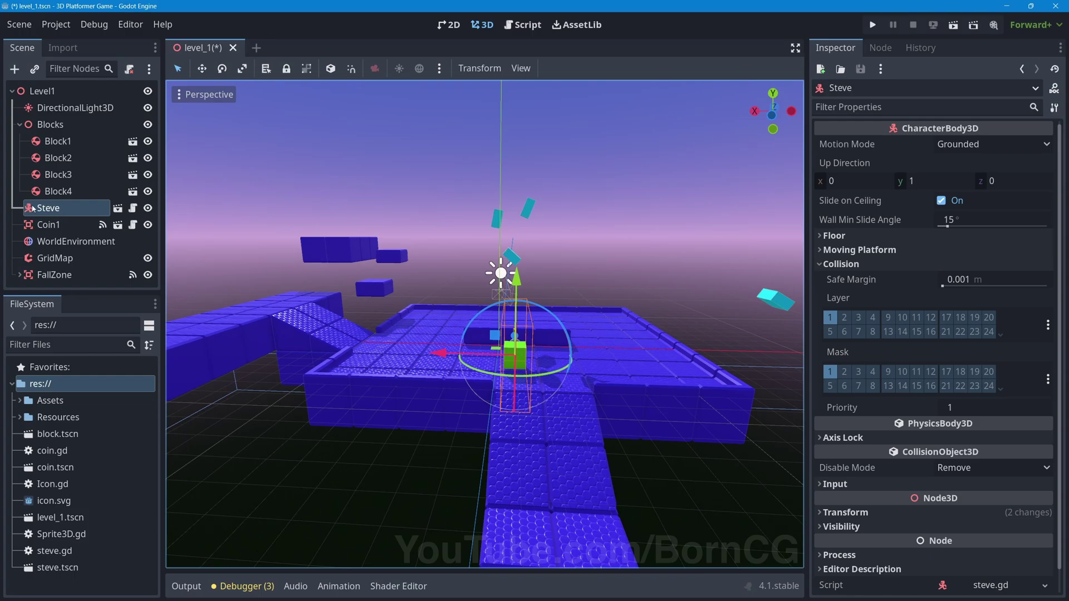
left_click(118, 210)
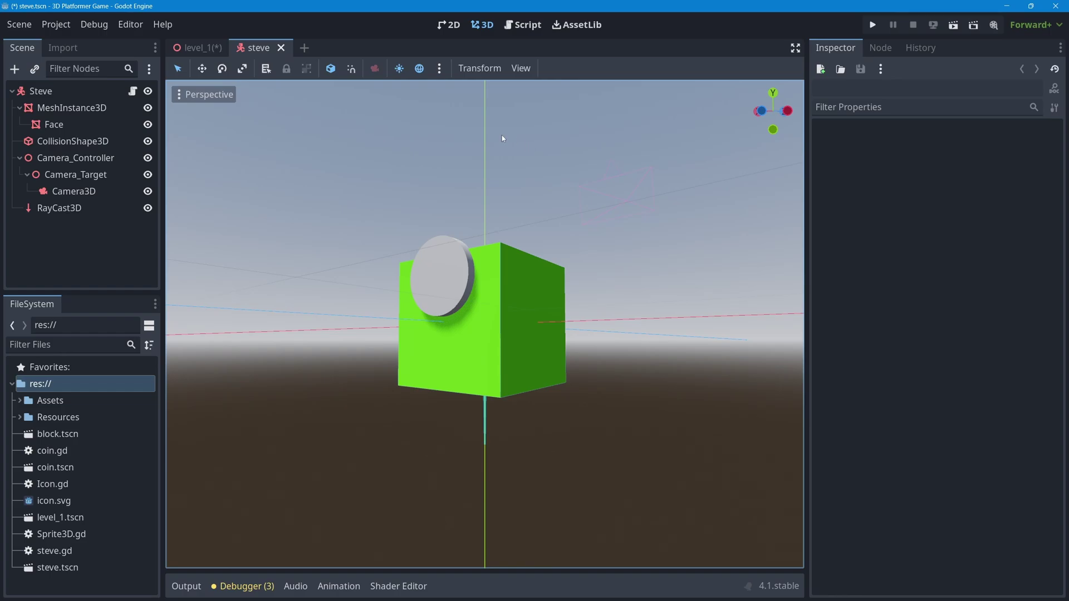
left_click(34, 91)
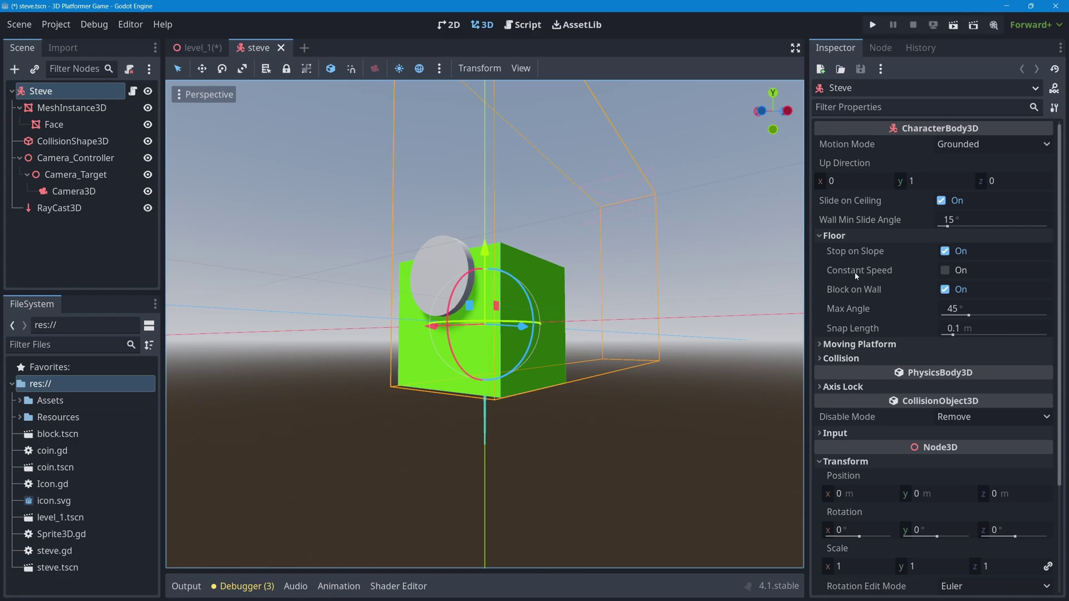
left_click(822, 359)
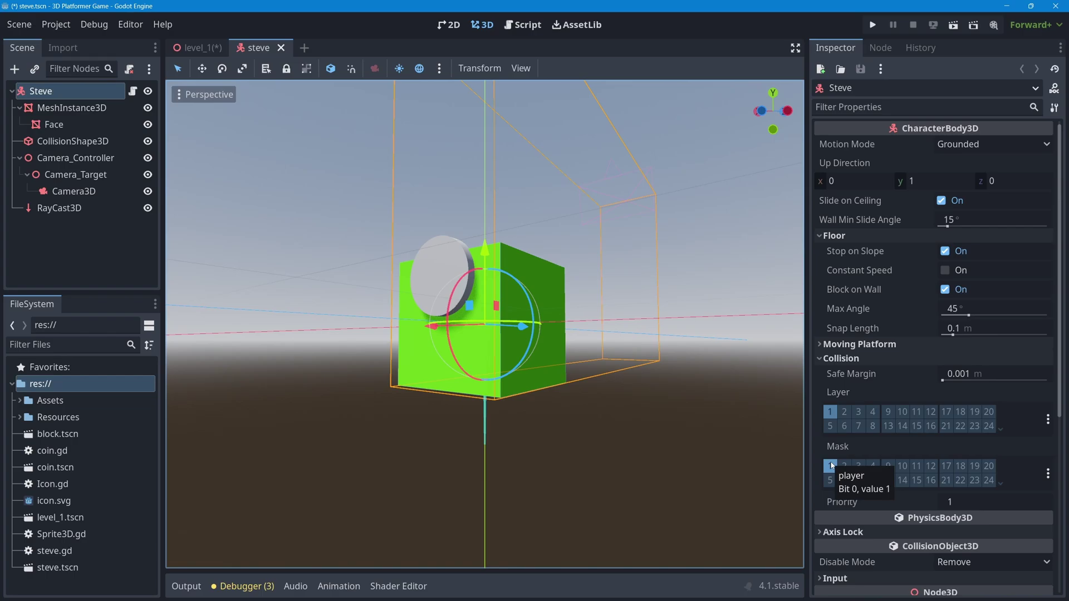
mouse_move(931, 457)
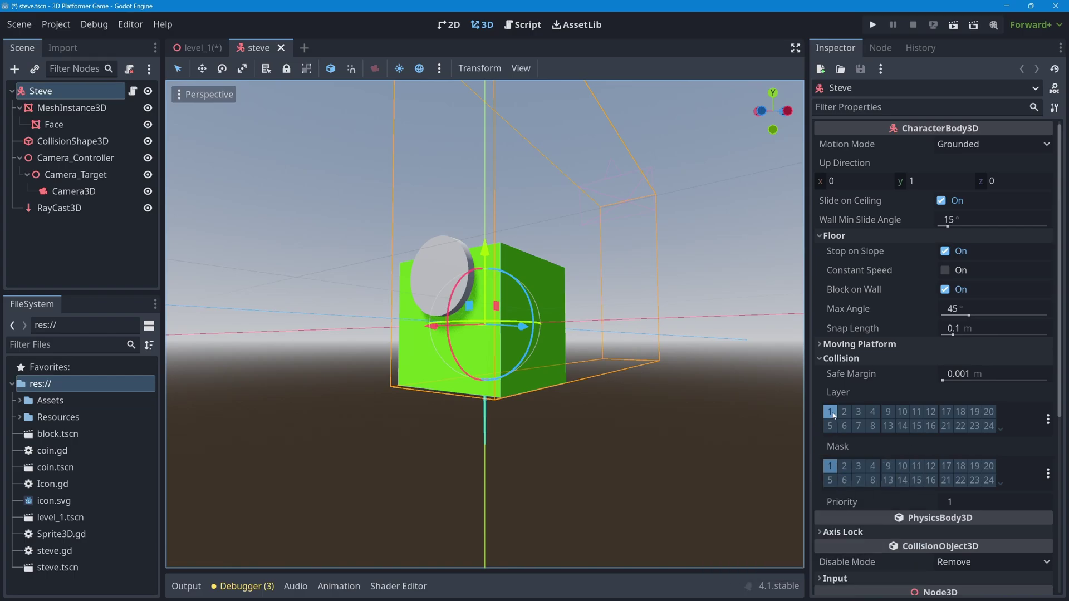
Set Steve's collision mask to layers 2, 3, 4 and 5 only, without layer 1, and save the scene.
left_click(830, 468)
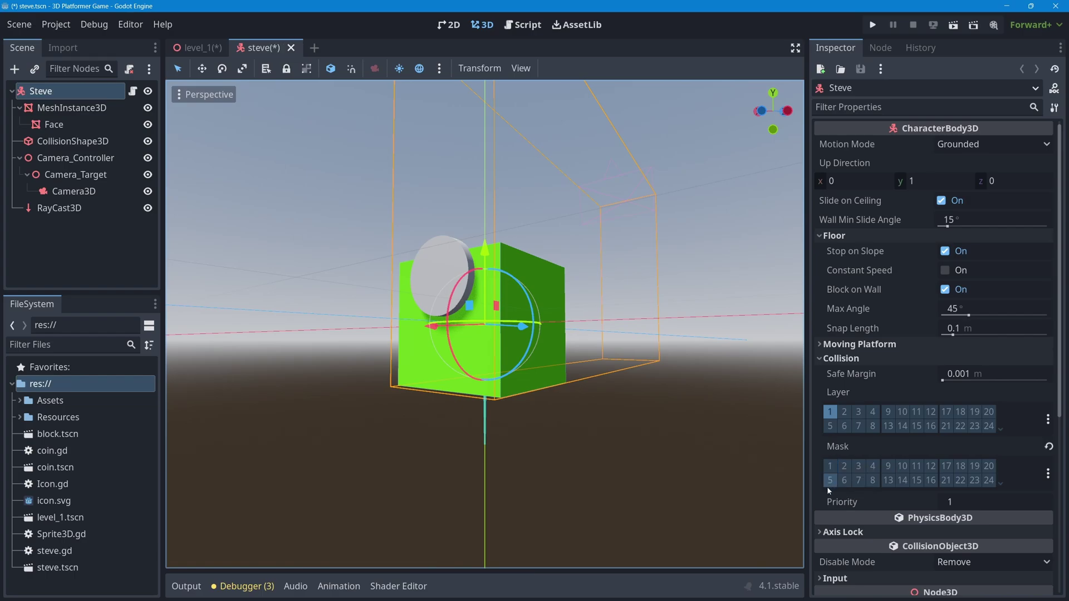
left_click(844, 466)
left_click(861, 470)
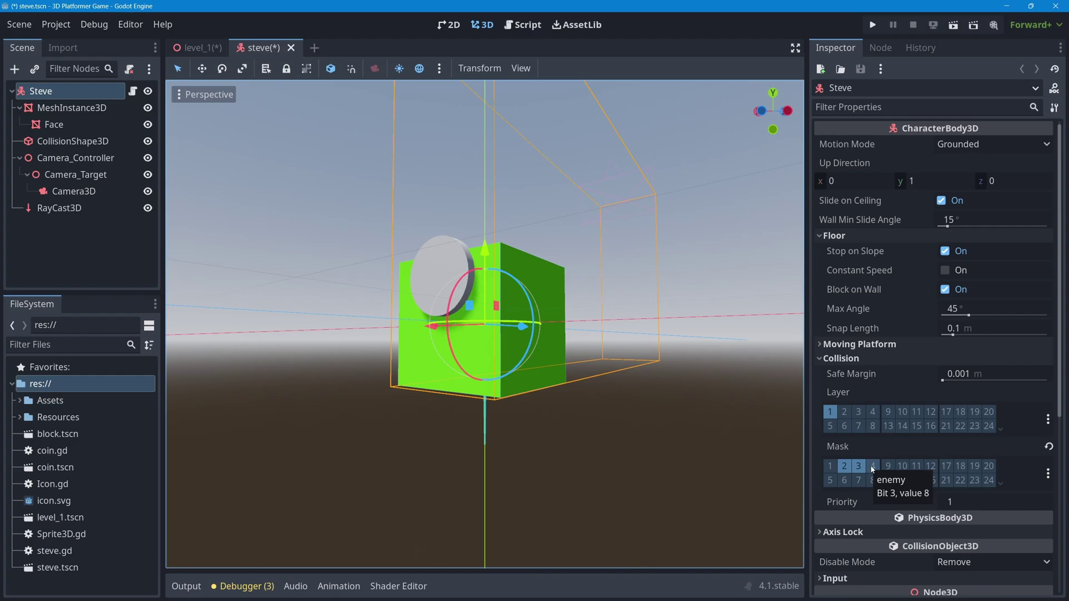
left_click(873, 471)
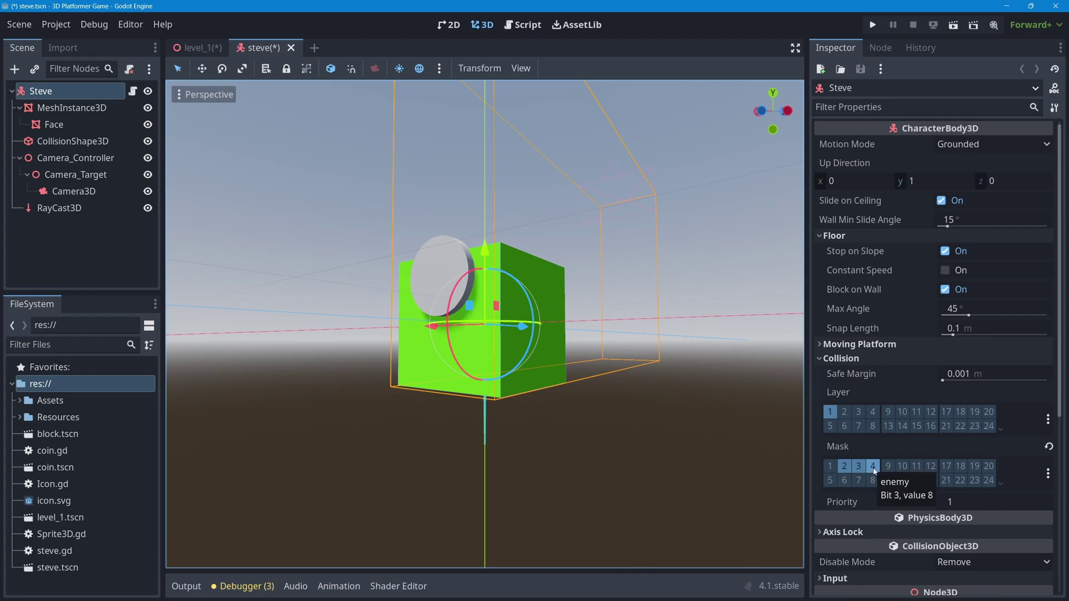
left_click(832, 483)
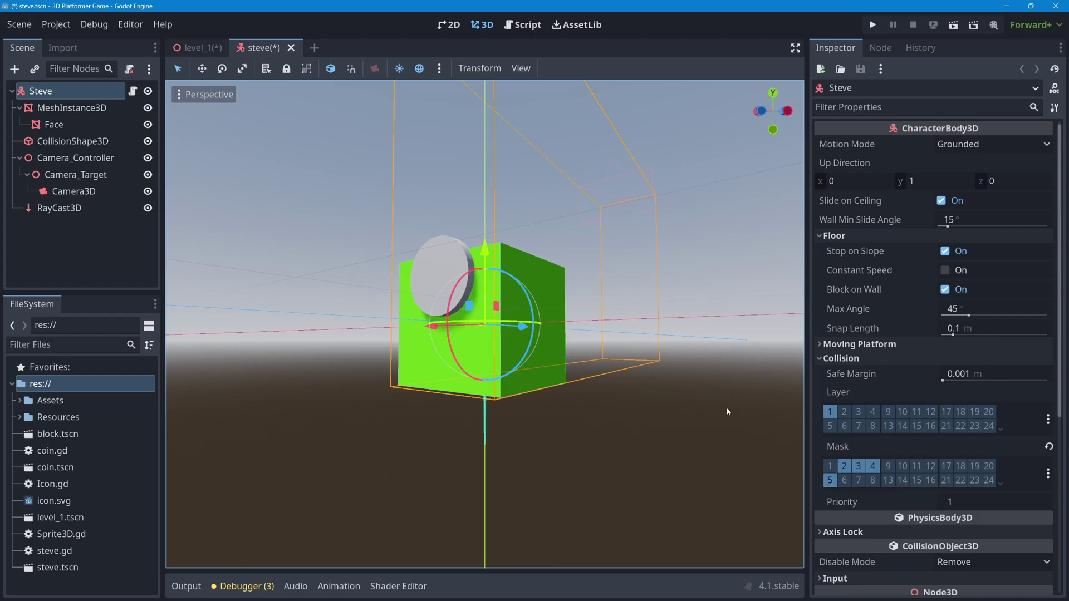
key("ctrl+s")
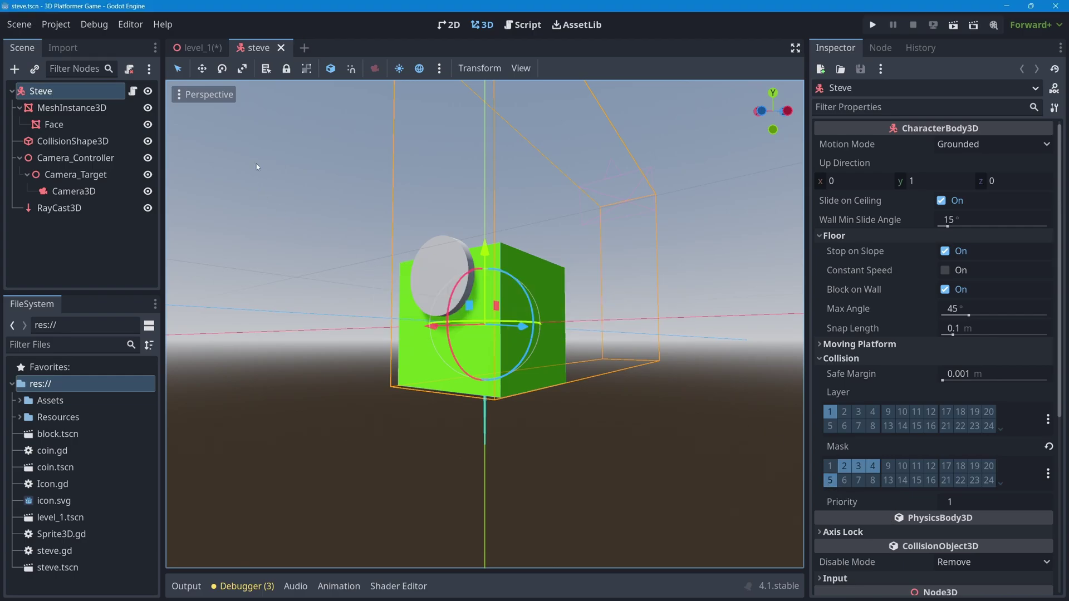
In level_1, put the GridMap on collision layer 2 only and set its mask to layers 1, 3 and 4.
left_click(191, 49)
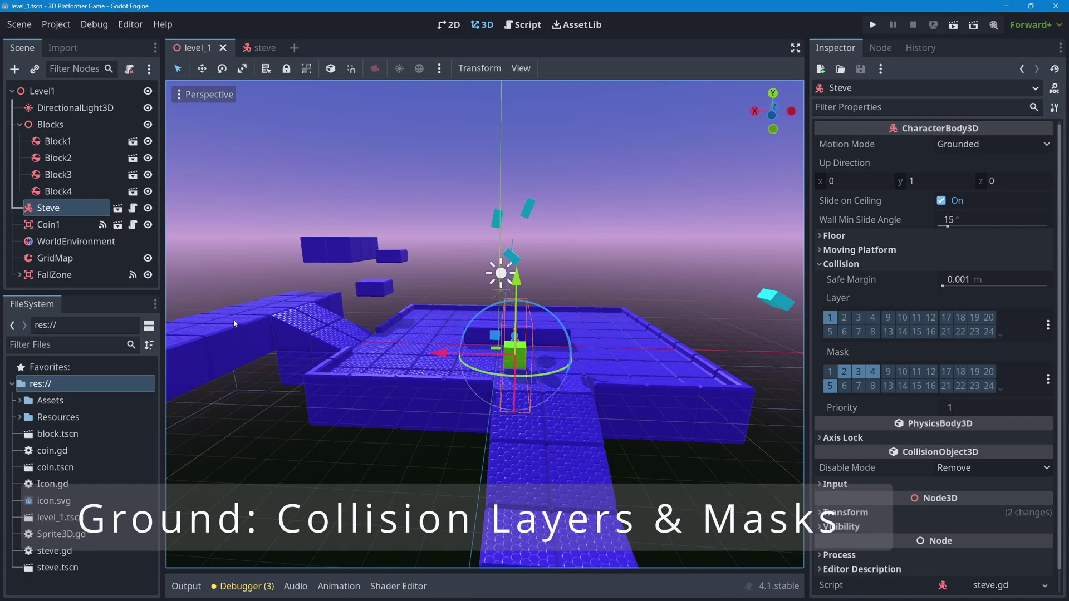
left_click(34, 258)
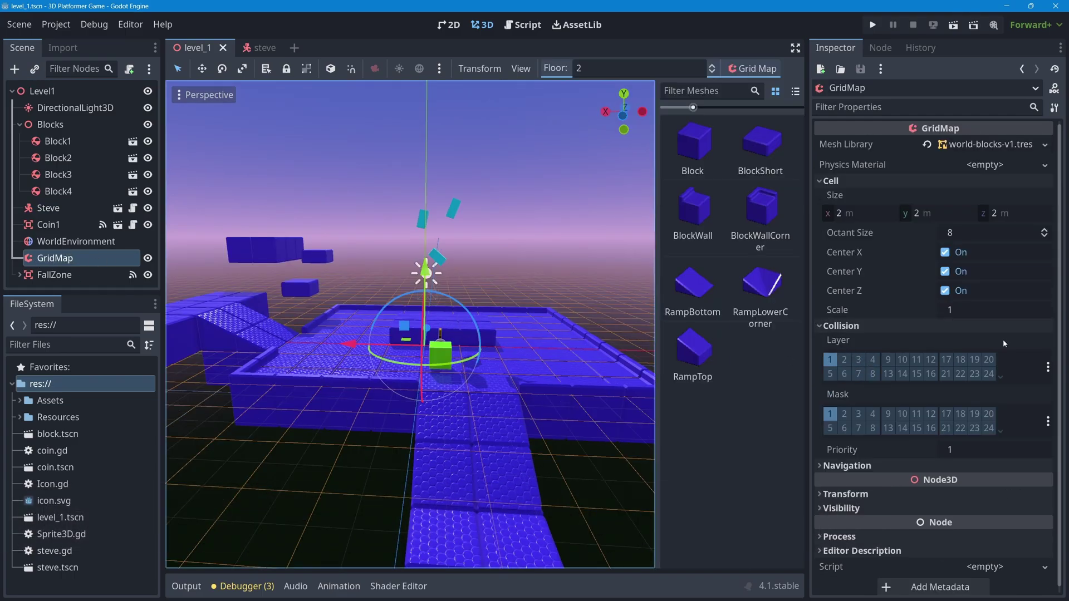
left_click(816, 327)
left_click(815, 329)
left_click(844, 360)
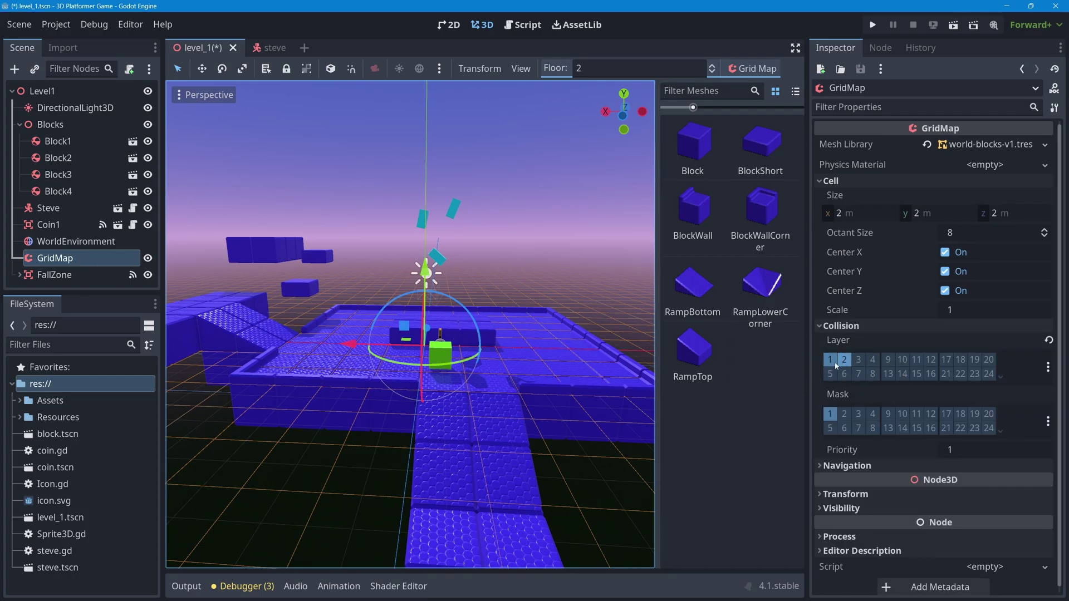
left_click(830, 360)
left_click(859, 414)
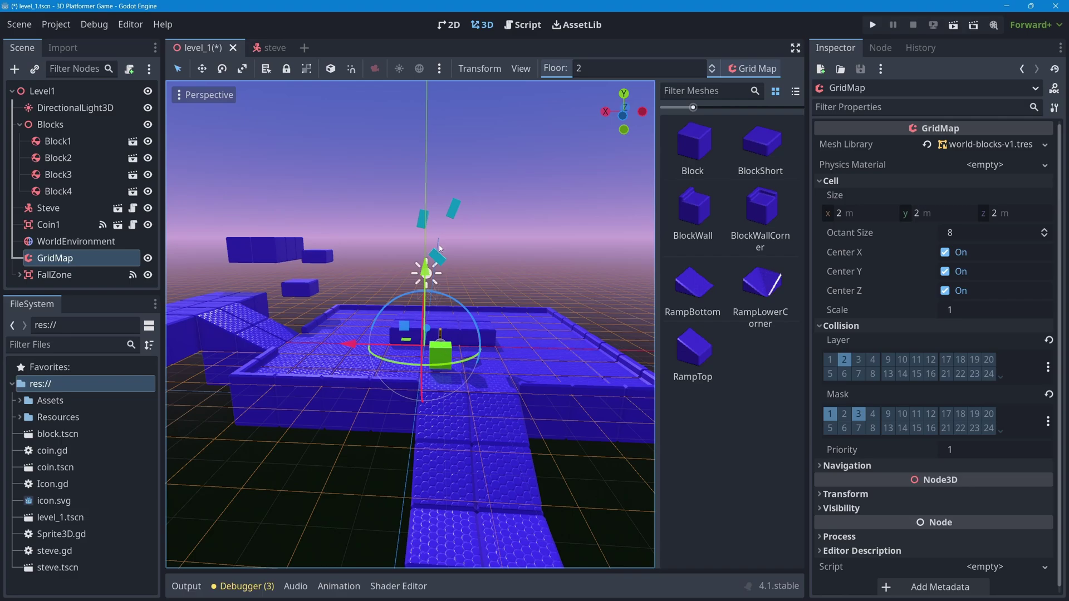
left_click(873, 415)
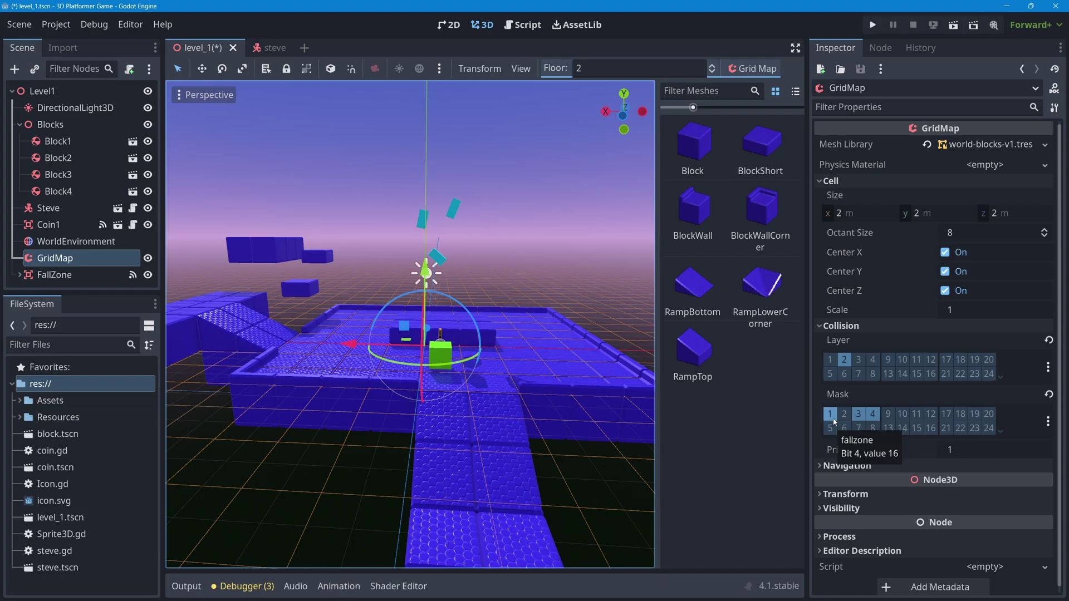
Open the block scene from Block1 and expand the collision properties of its root node.
left_click(55, 141)
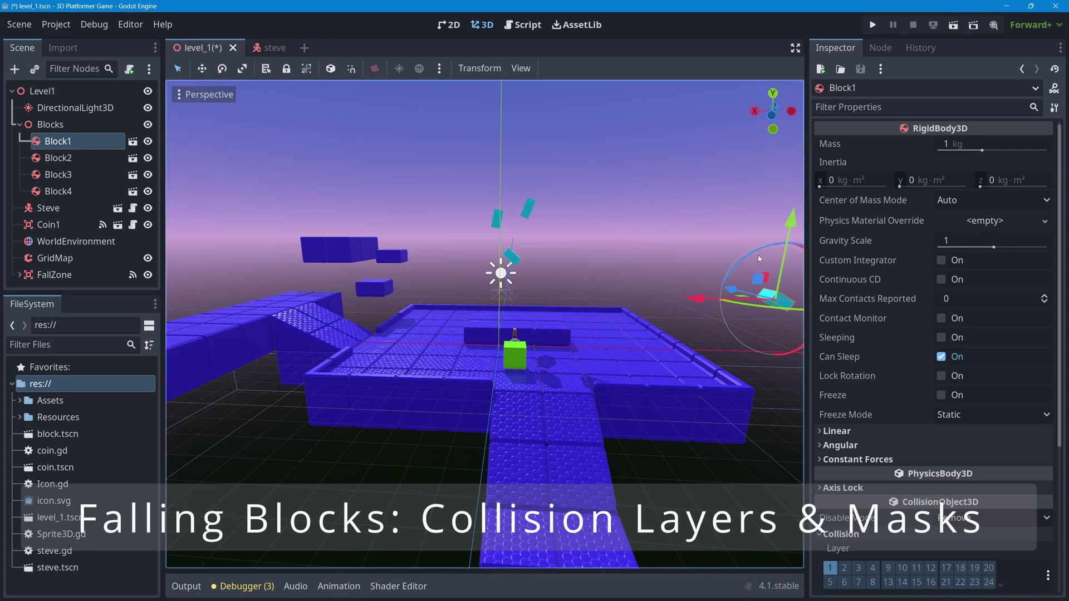
scroll(833, 428, "down", 5)
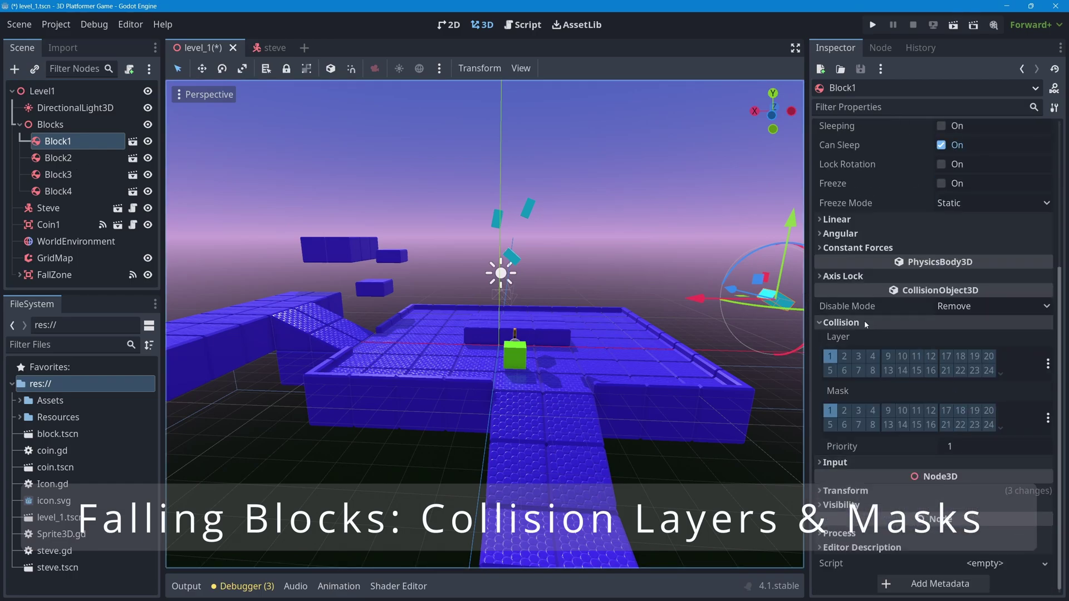
left_click(133, 144)
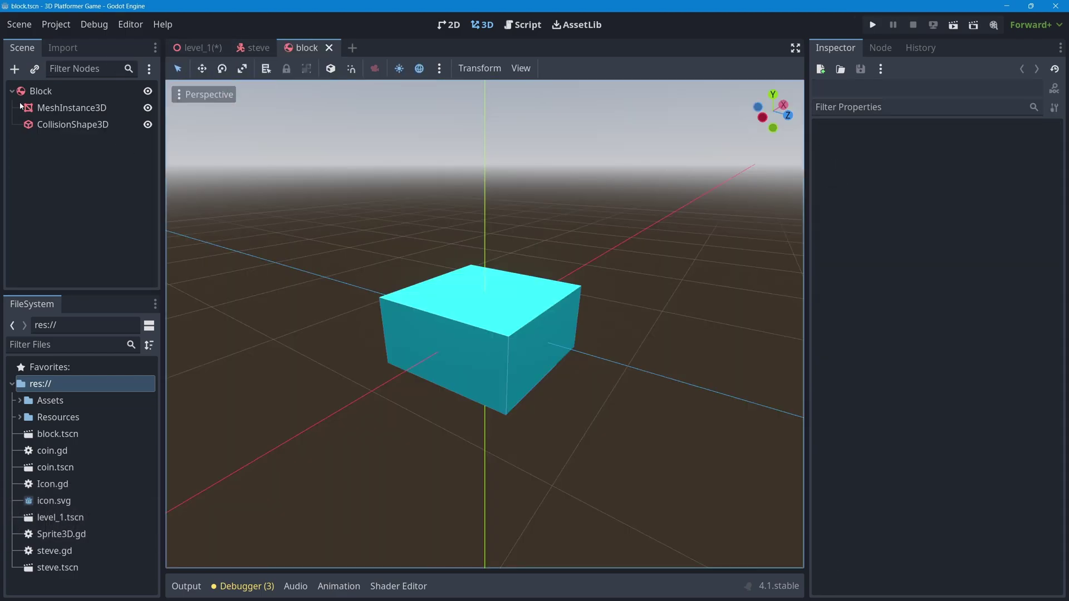
left_click(39, 91)
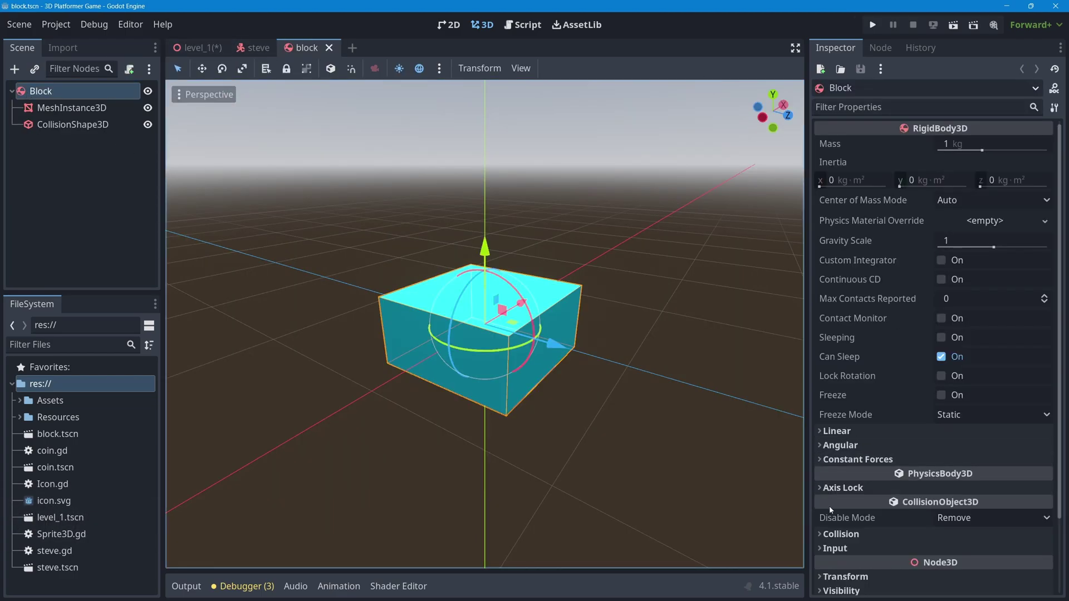
left_click(820, 534)
scroll(824, 534, "down", 5)
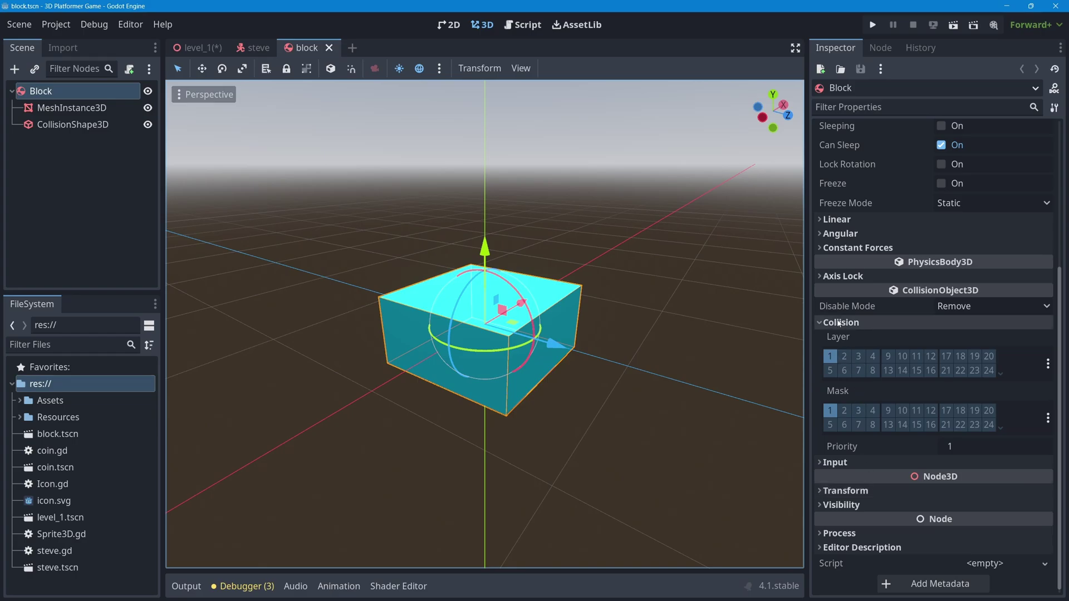
Put the Block on collision layer 3 only, set its mask to layers 1 and 2, and save the scene.
left_click(858, 357)
left_click(829, 358)
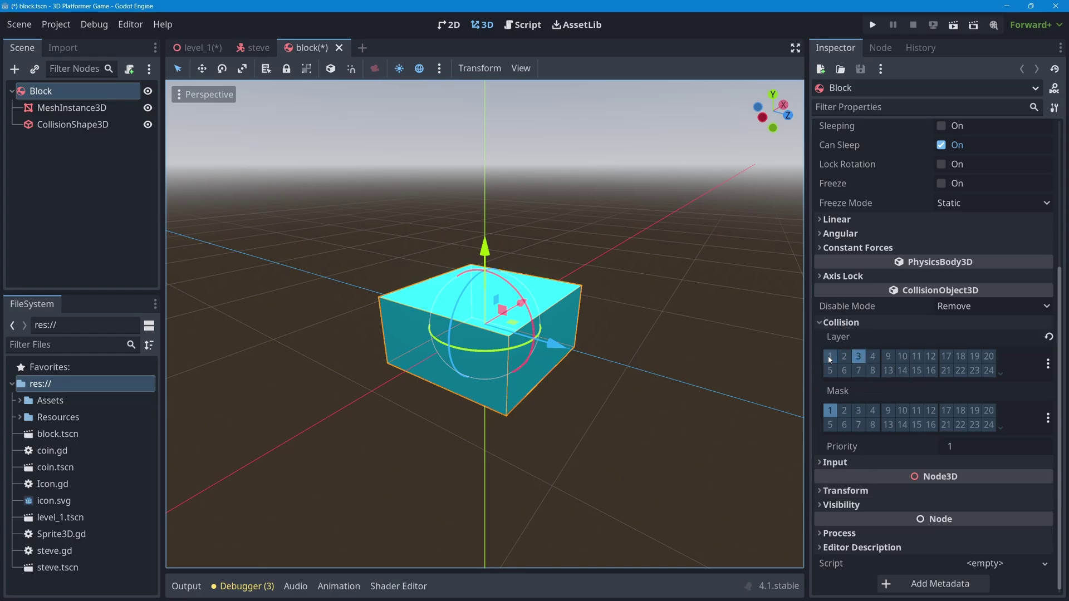
left_click(830, 412)
left_click(844, 412)
left_click(876, 409)
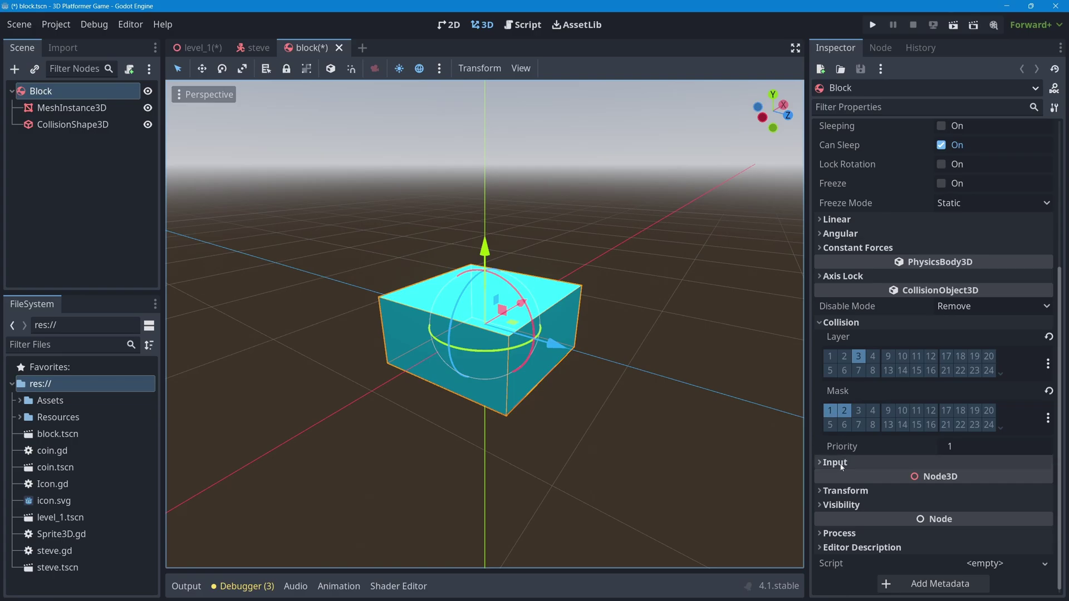
key("ctrl+s")
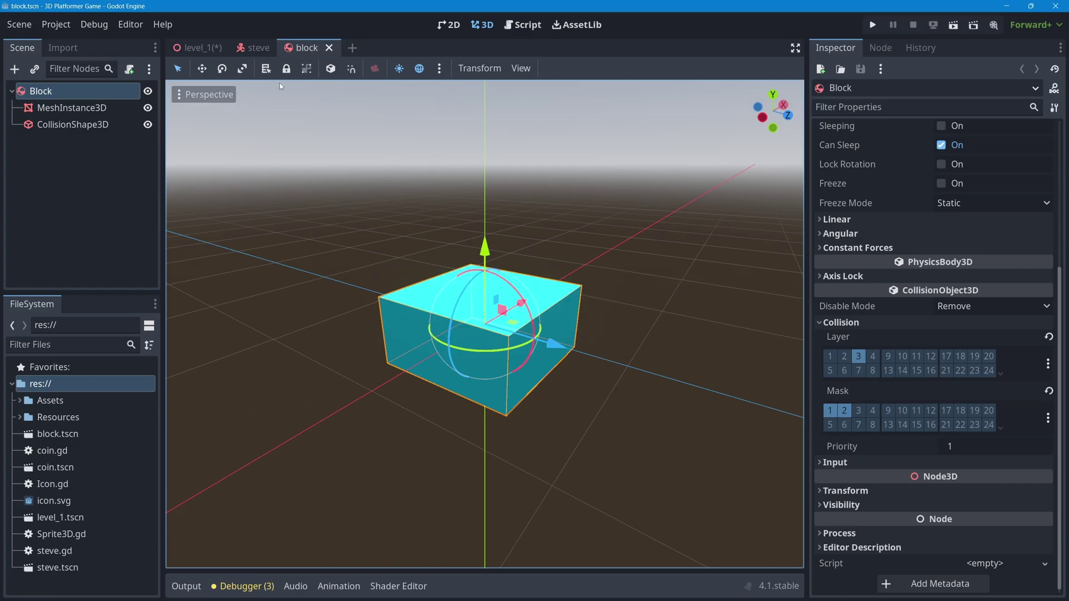
Open the coin scene from Coin1 in level_1, put the Coin root node on collision layer 3 only, and save.
left_click(203, 49)
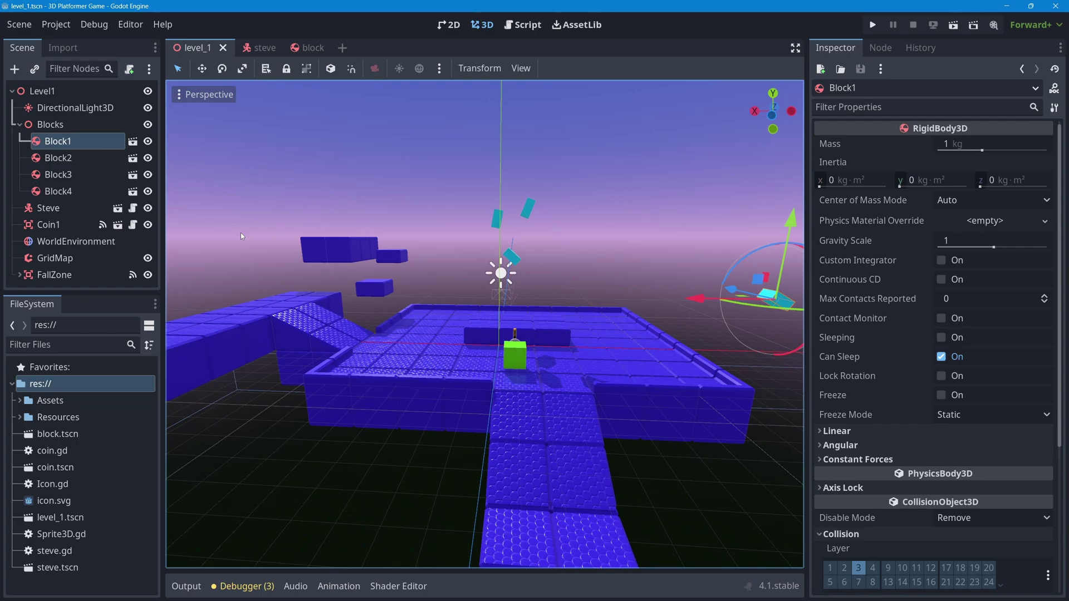
left_click(47, 225)
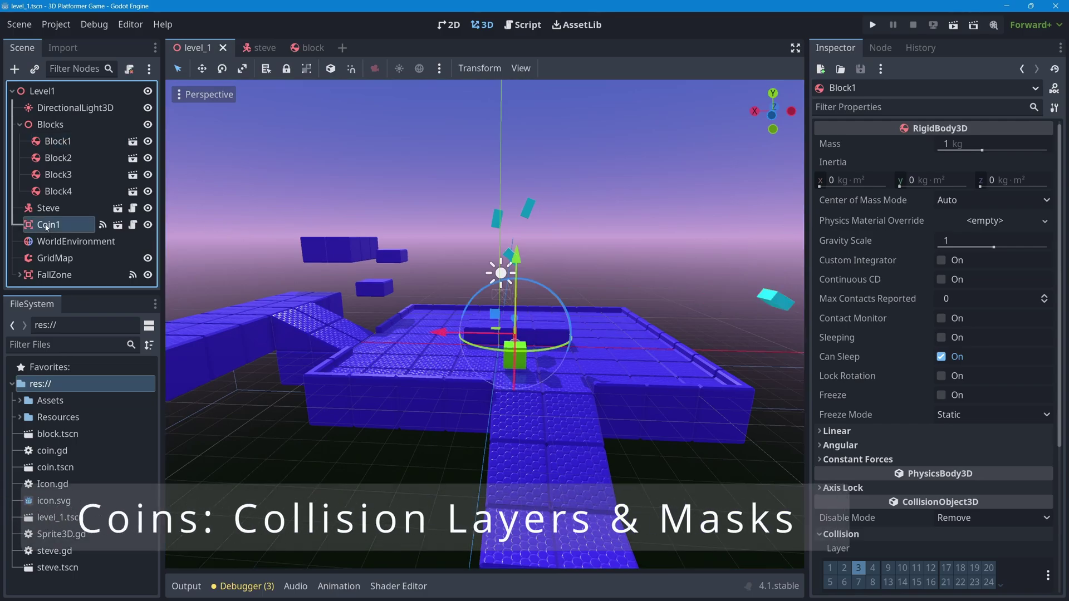
left_click(118, 225)
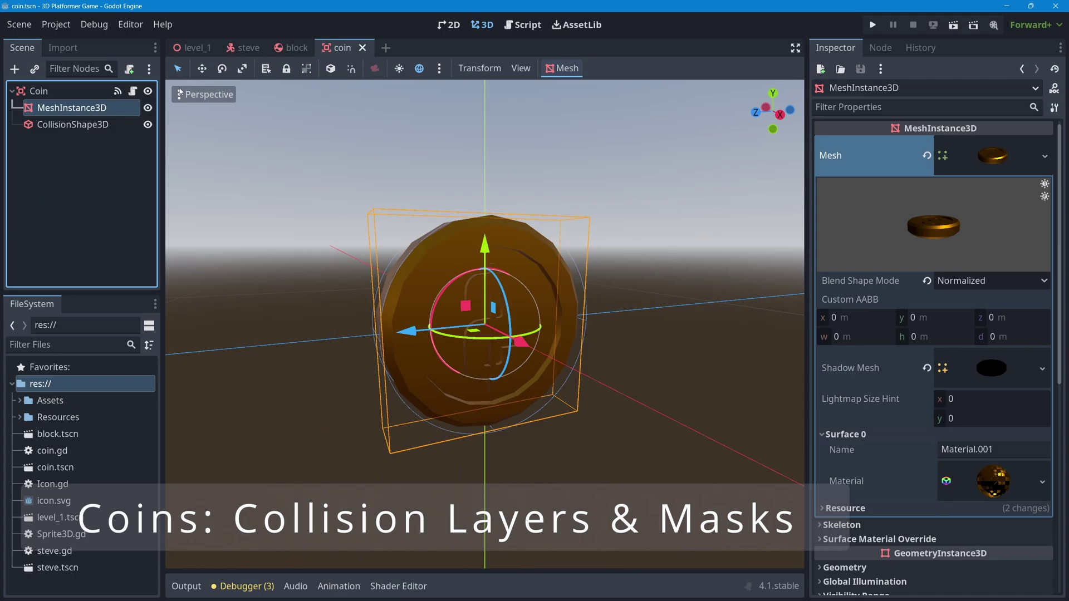
left_click(38, 91)
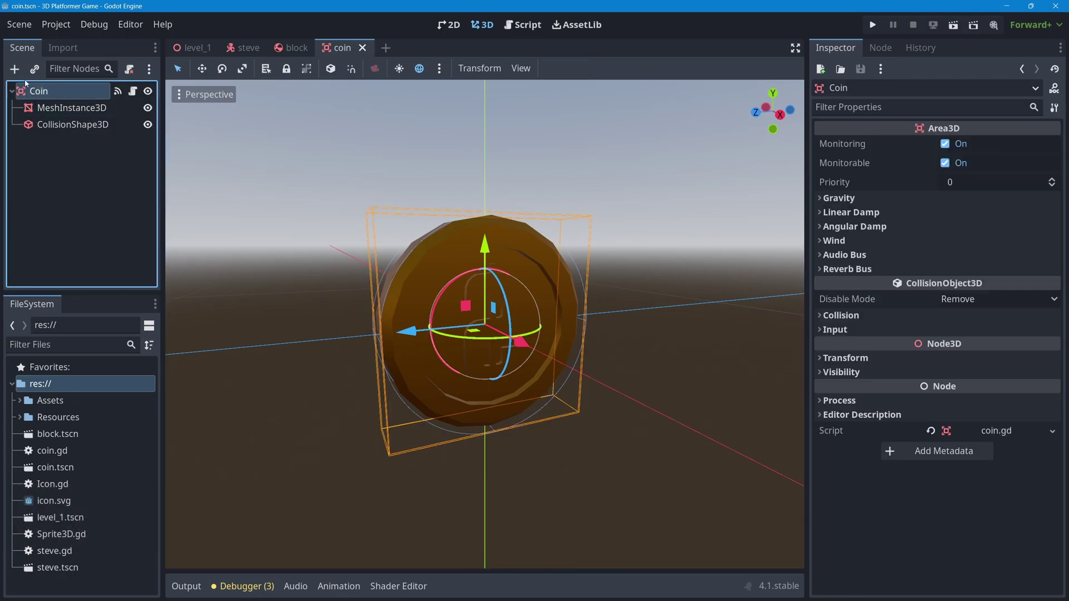
left_click(824, 316)
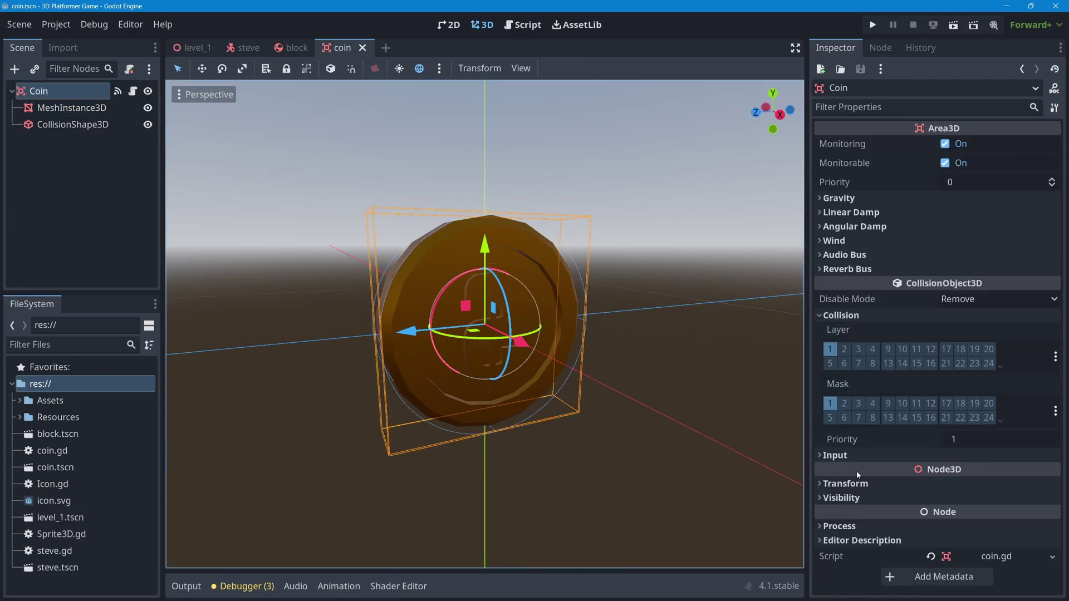
left_click(858, 350)
left_click(829, 349)
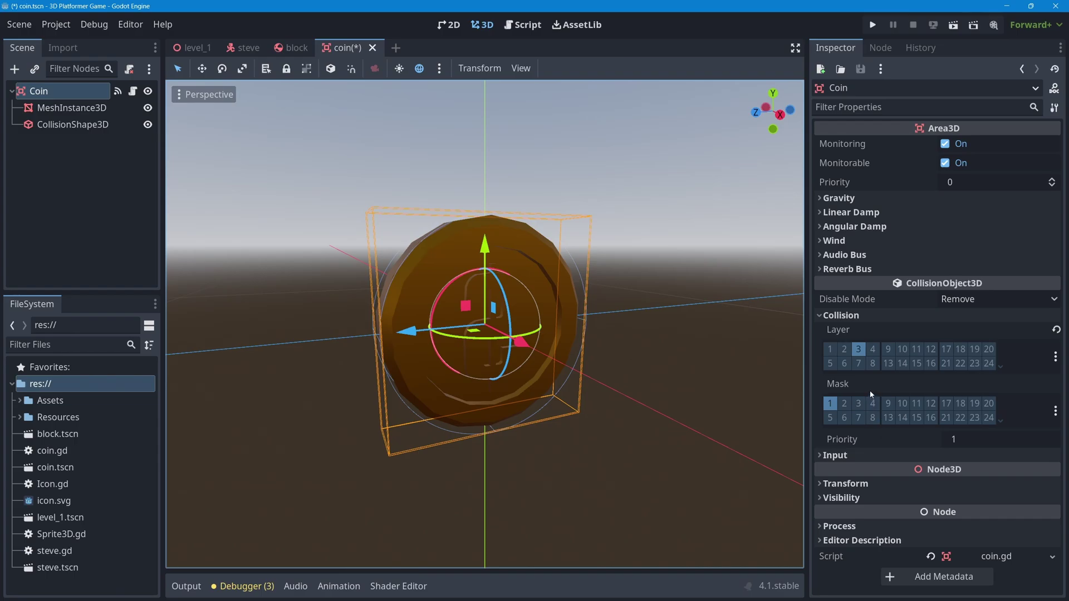
key("ctrl+s")
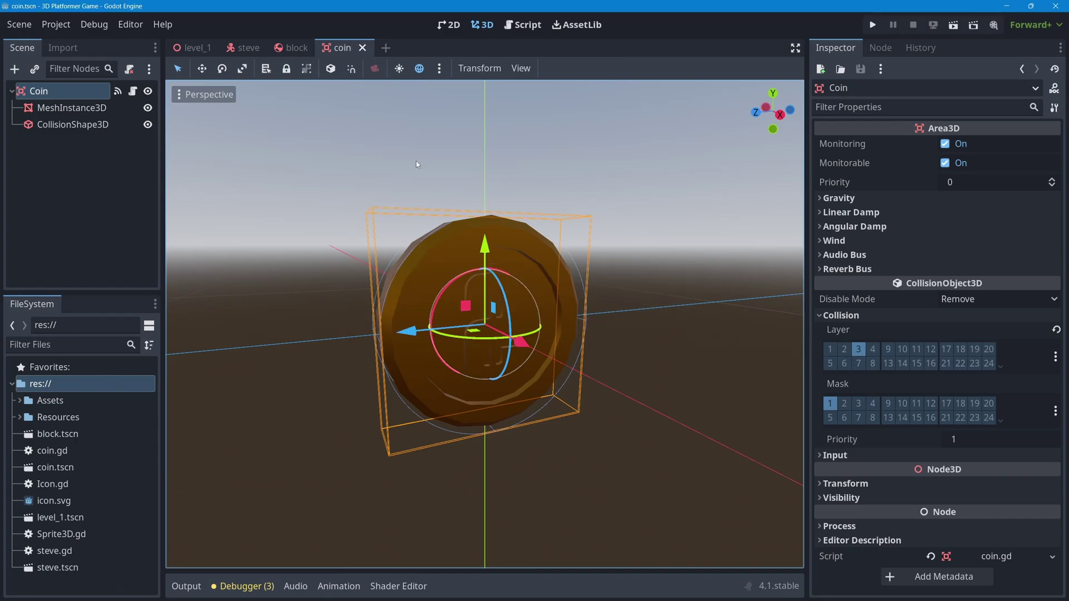
In level_1, put the FallZone area on collision layer 5 only and save the scene.
left_click(194, 48)
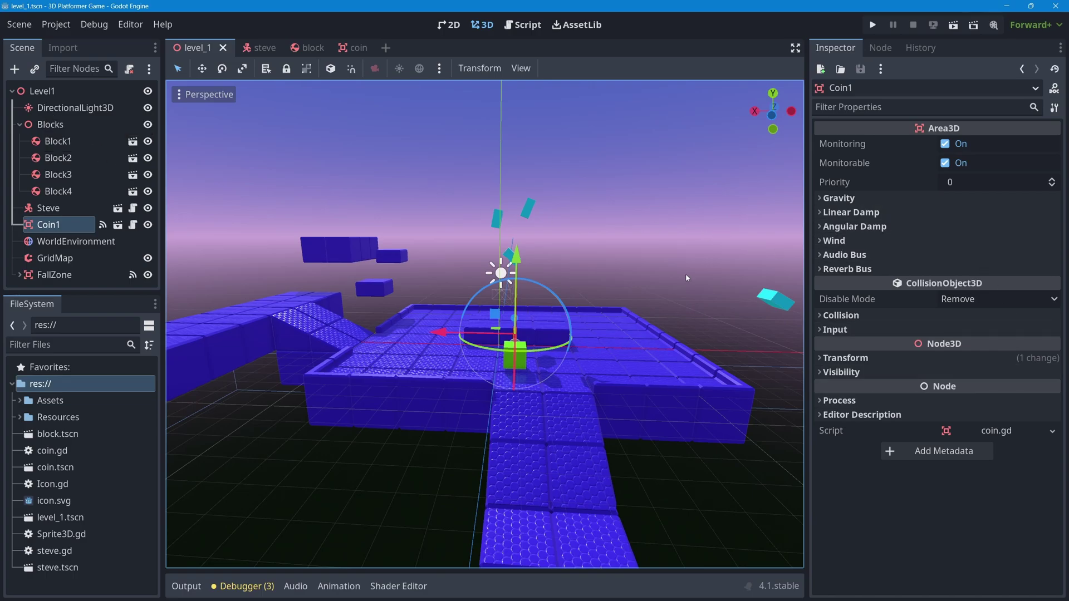
left_click(20, 125)
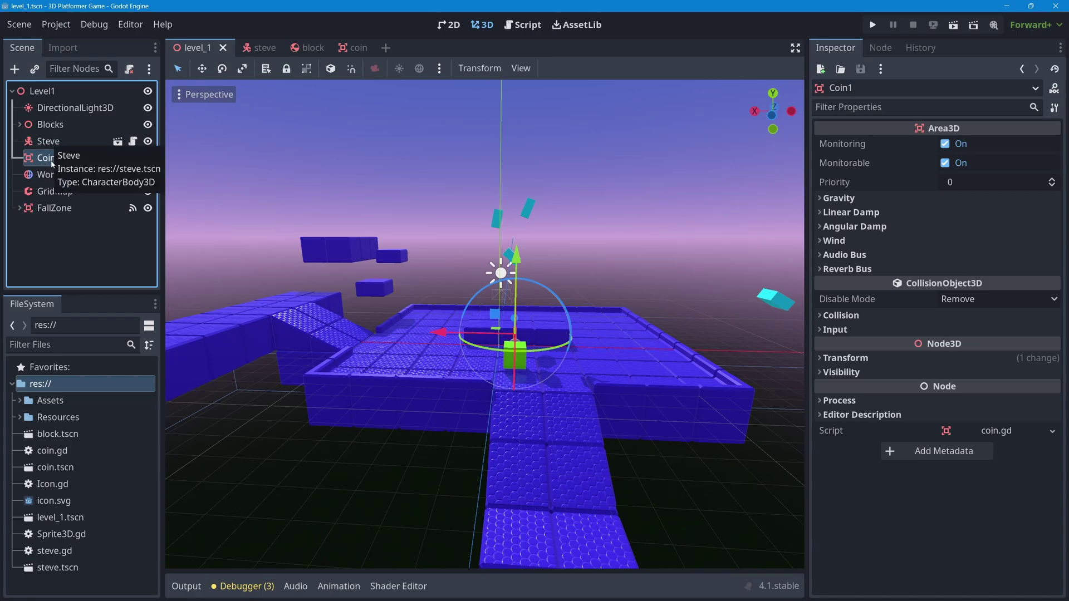
left_click(53, 209)
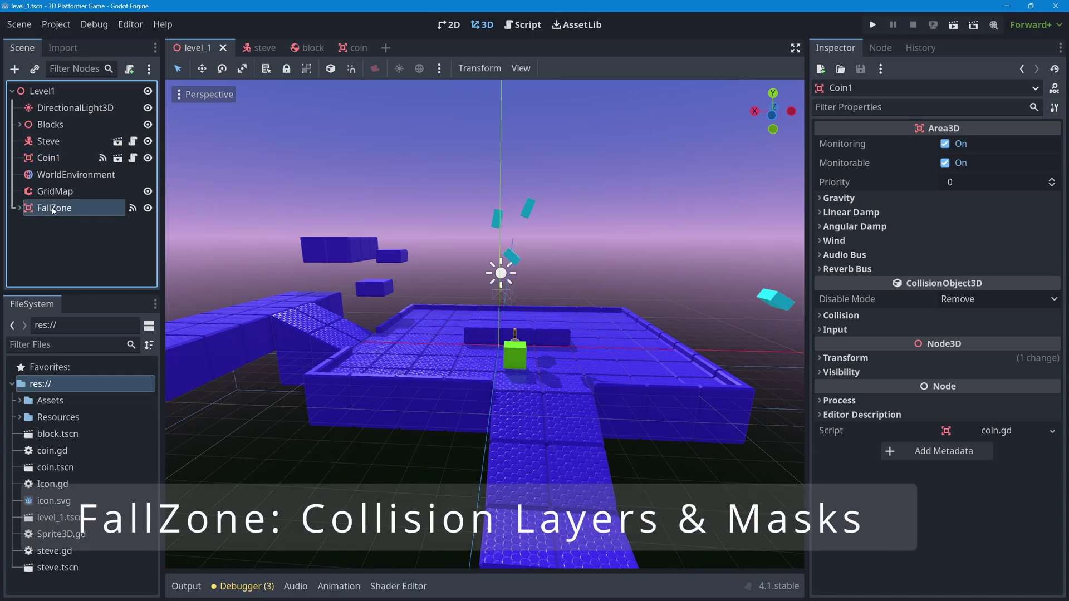
left_click(21, 208)
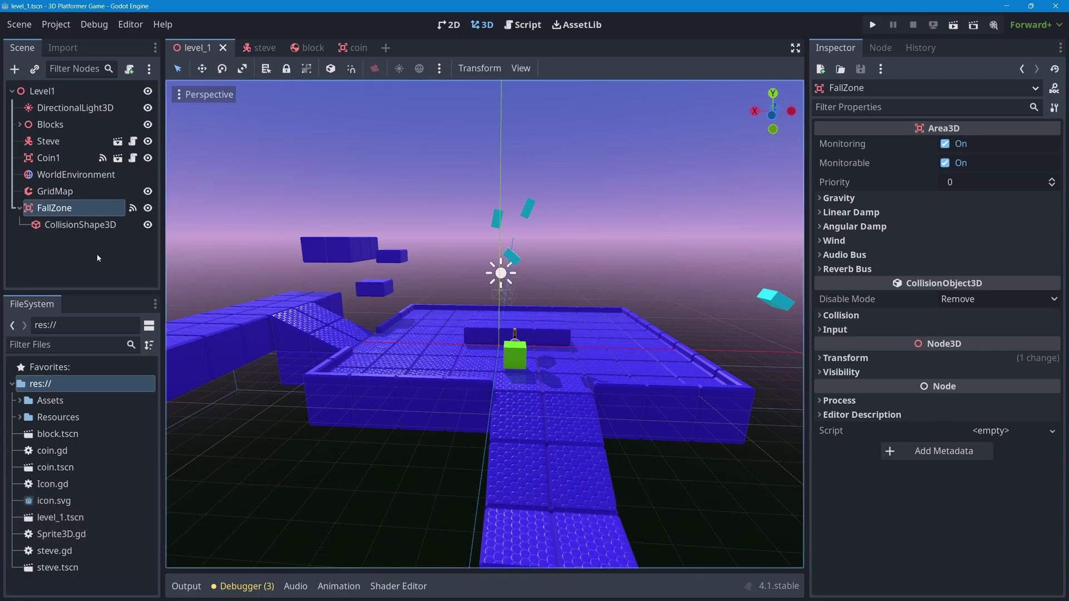
left_click(820, 314)
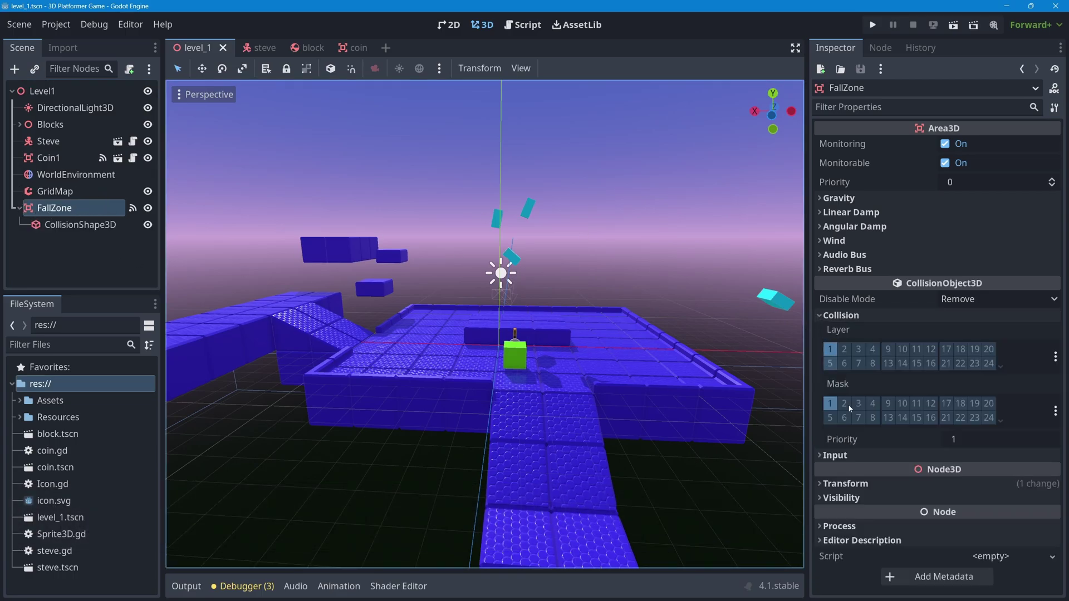
left_click(829, 363)
left_click(830, 347)
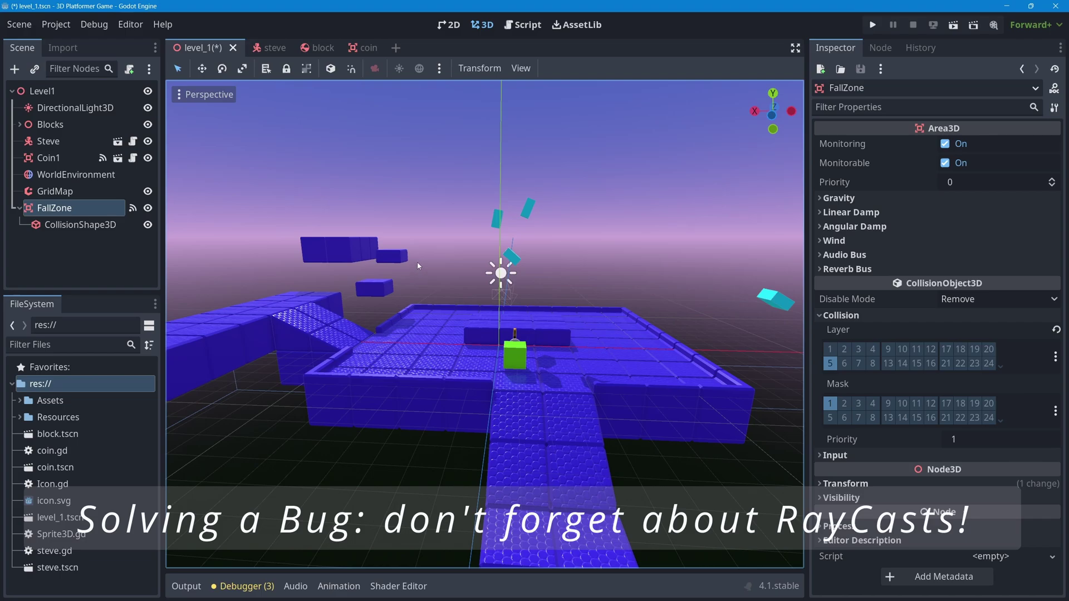
key("ctrl+s")
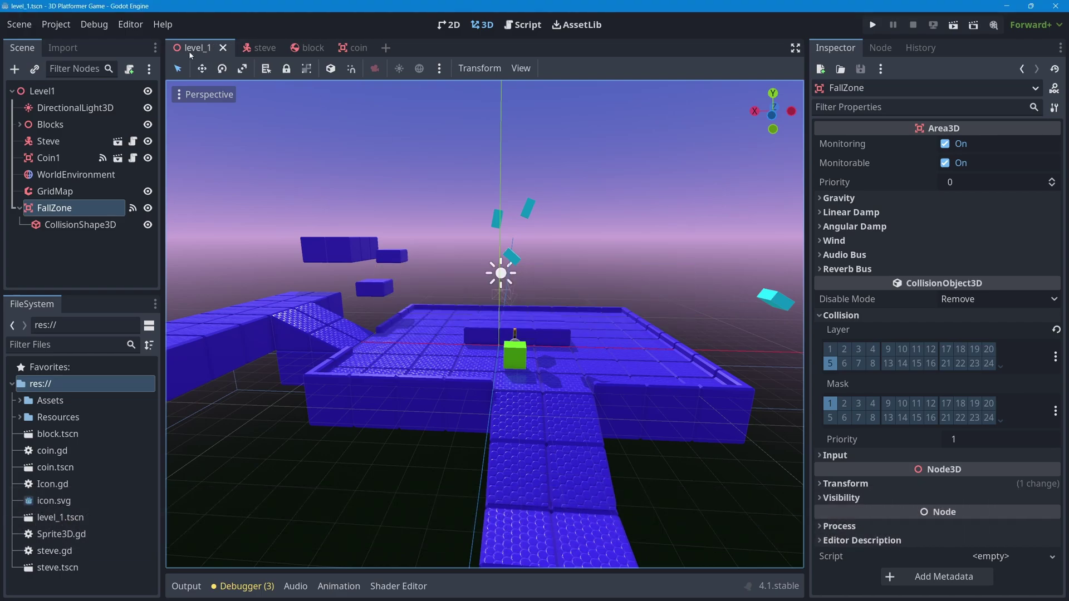
Run the current level_1 scene to test the collisions, close the game window, and hide the output log.
left_click(953, 25)
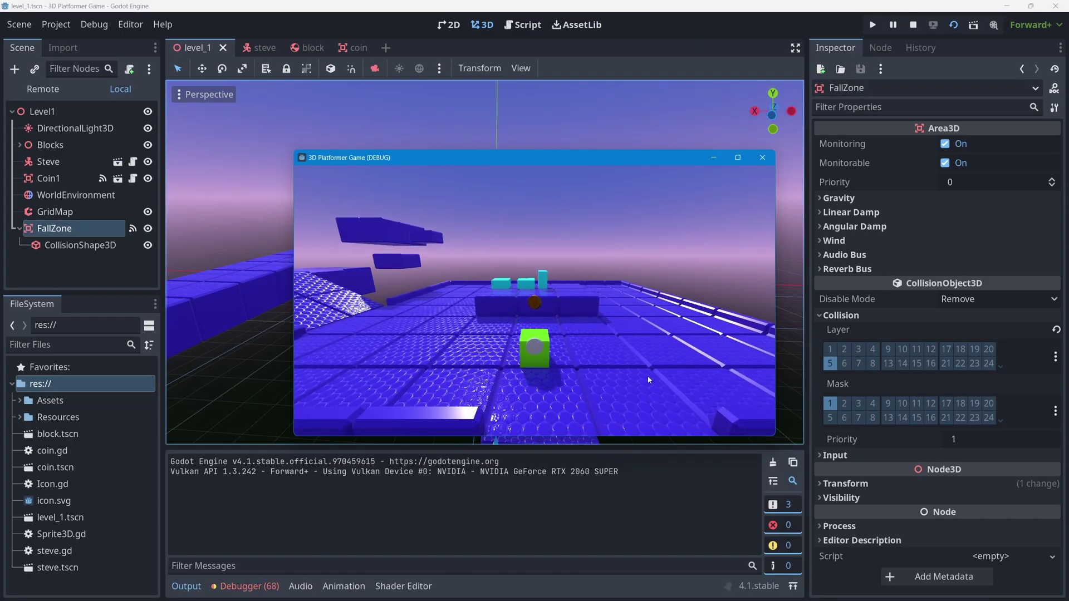
left_click(765, 160)
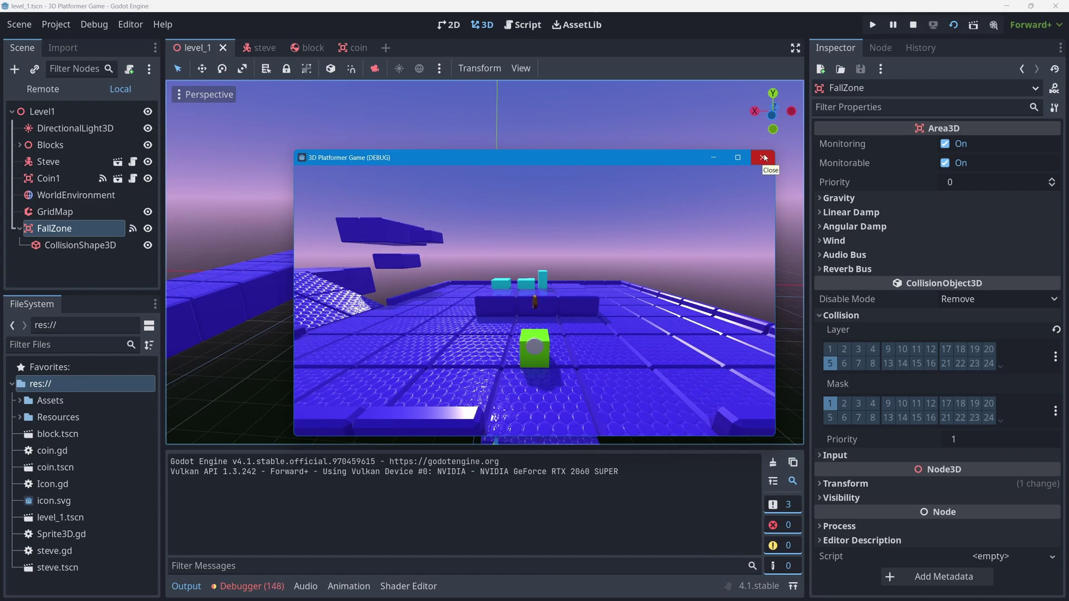
left_click(186, 586)
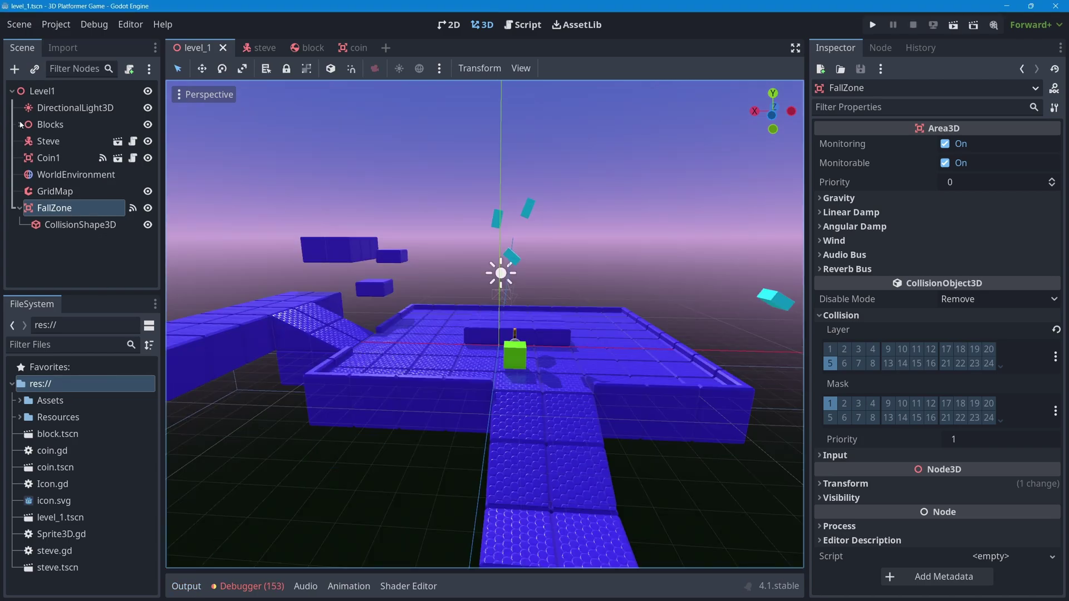
In the steve scene, set the RayCast3D's collision mask to layer 2 only and save the scene.
left_click(252, 47)
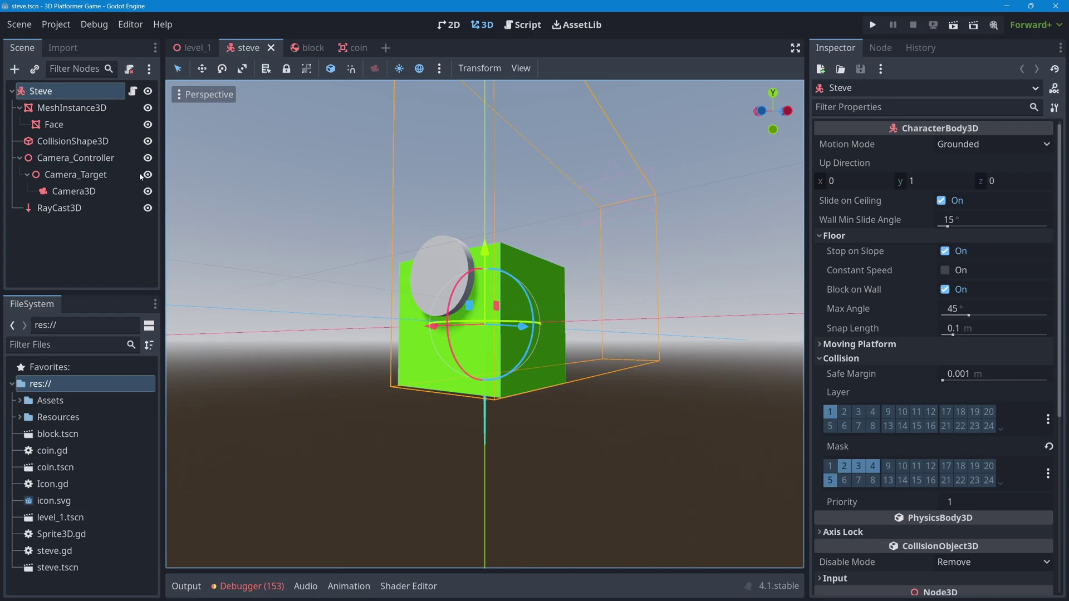
left_click(42, 211)
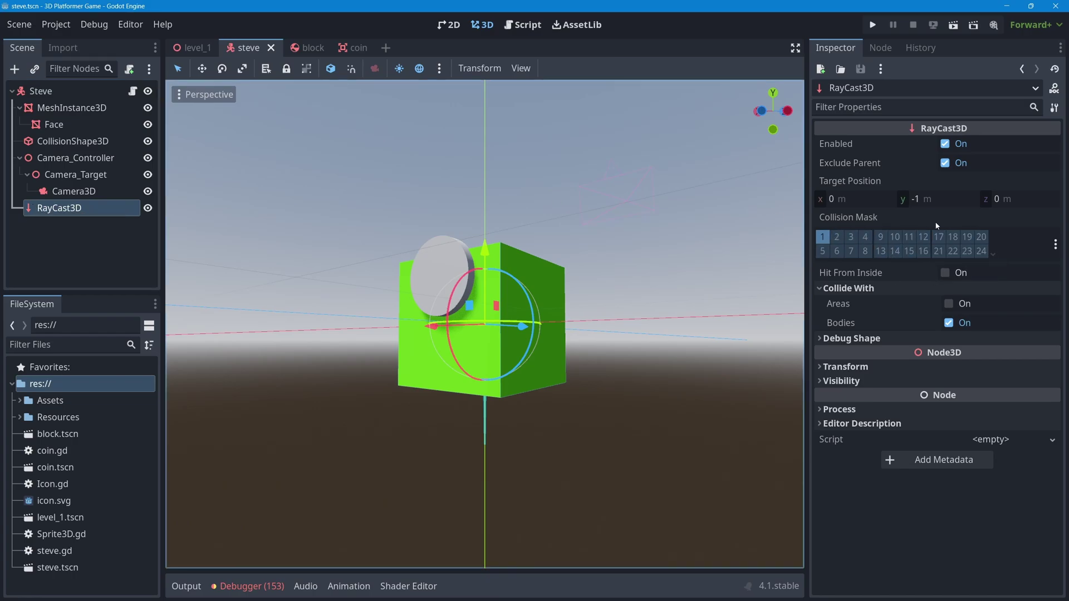
left_click(840, 237)
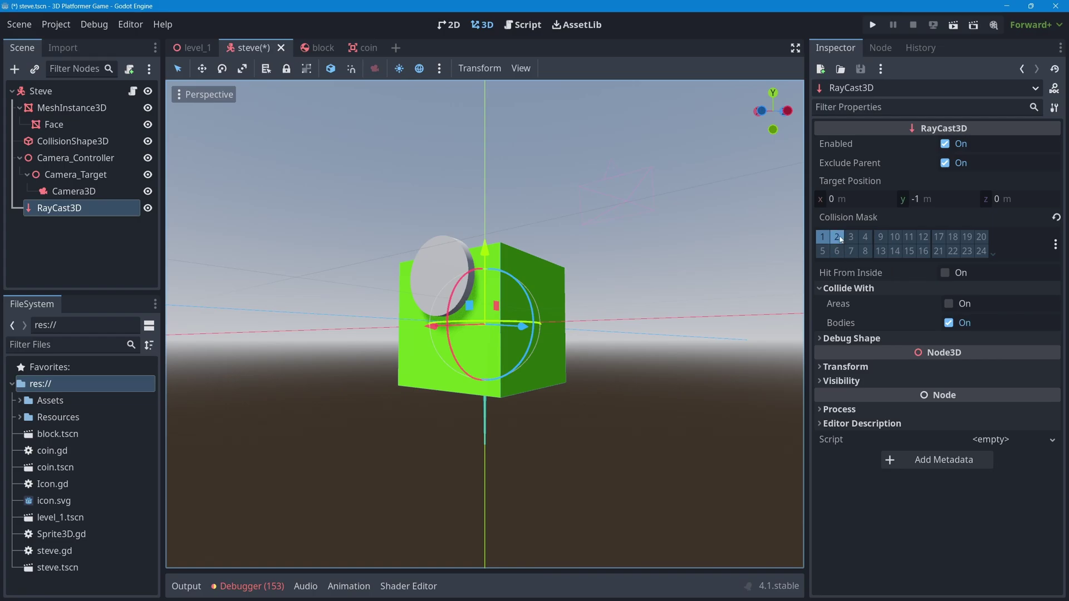
left_click(823, 238)
key("ctrl+s")
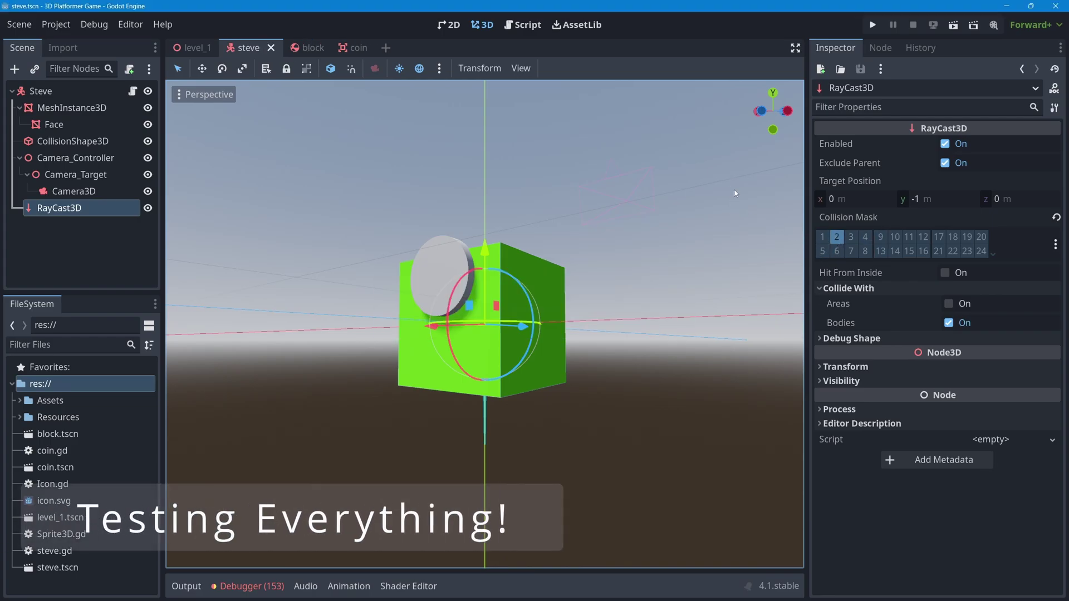
Return to level_1, run the scene to retest the ray cast and collisions, and close the game window.
left_click(198, 49)
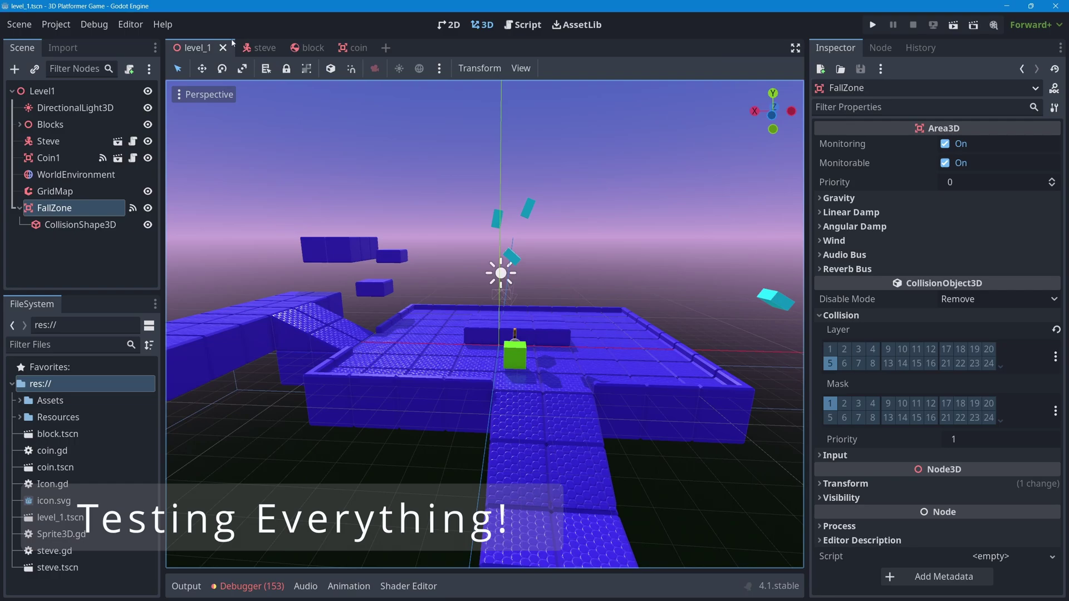
left_click(954, 25)
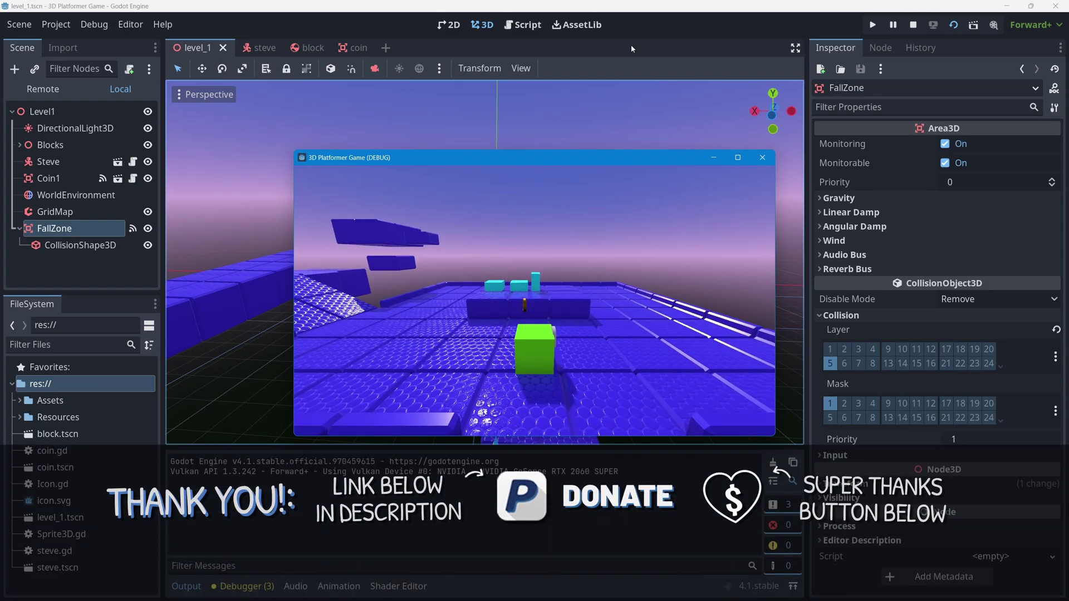
left_click(762, 157)
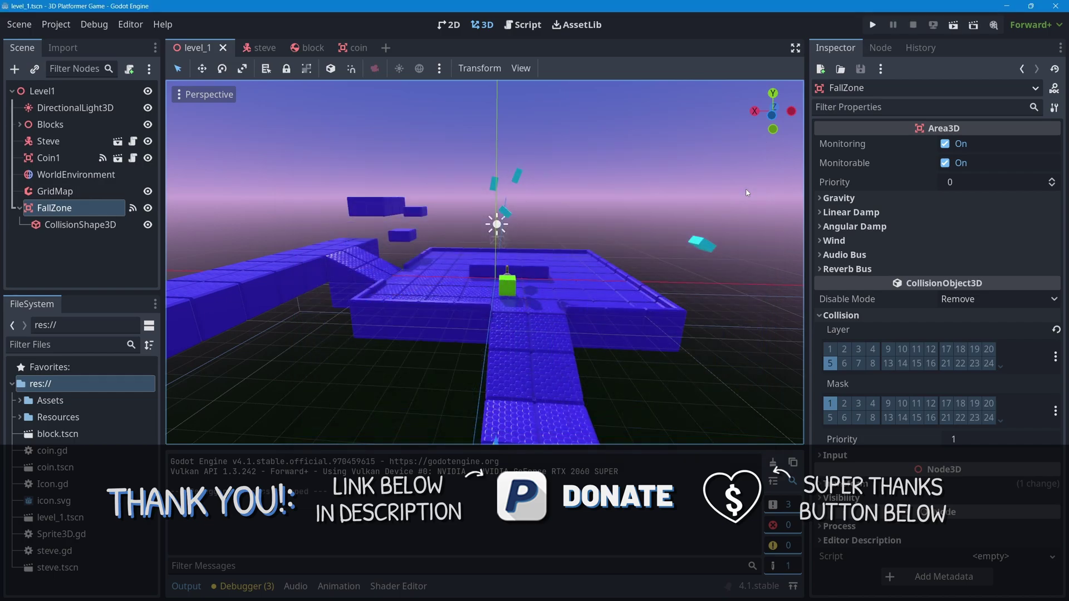